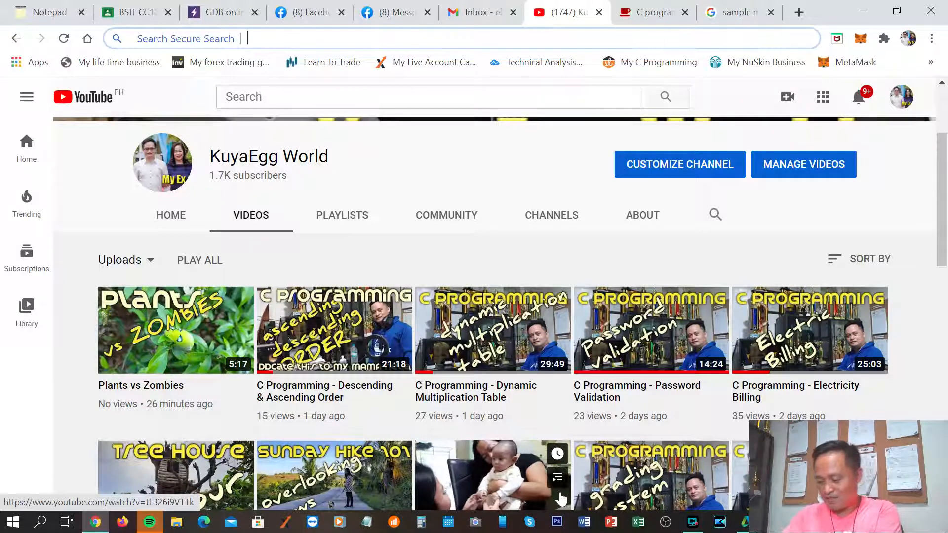
pyautogui.moveTo(589, 494)
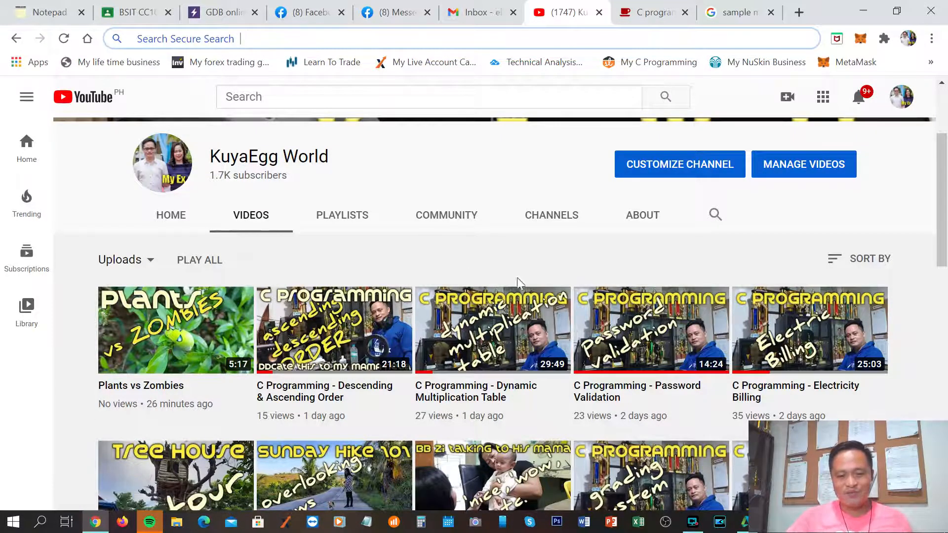
pyautogui.moveTo(943, 173); pyautogui.dragTo(943, 230)
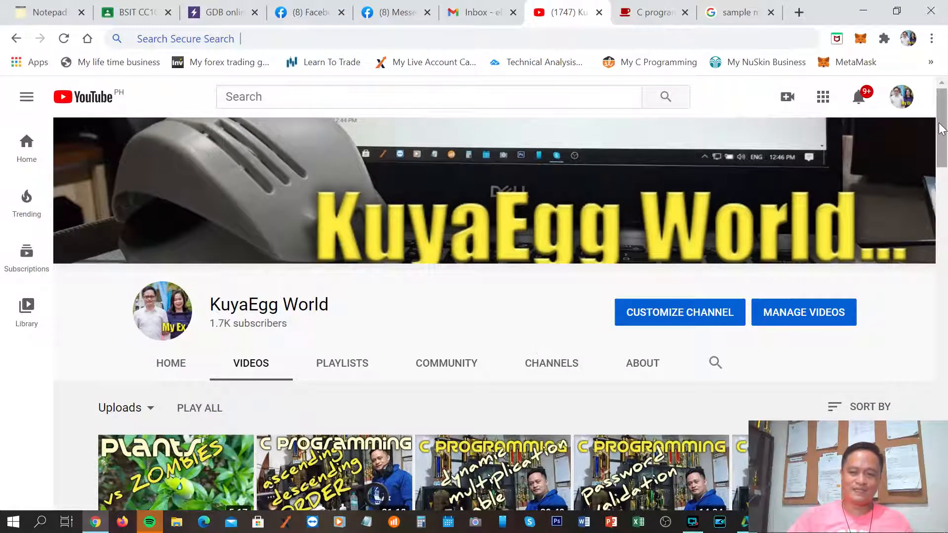
pyautogui.moveTo(944, 132); pyautogui.dragTo(947, 108)
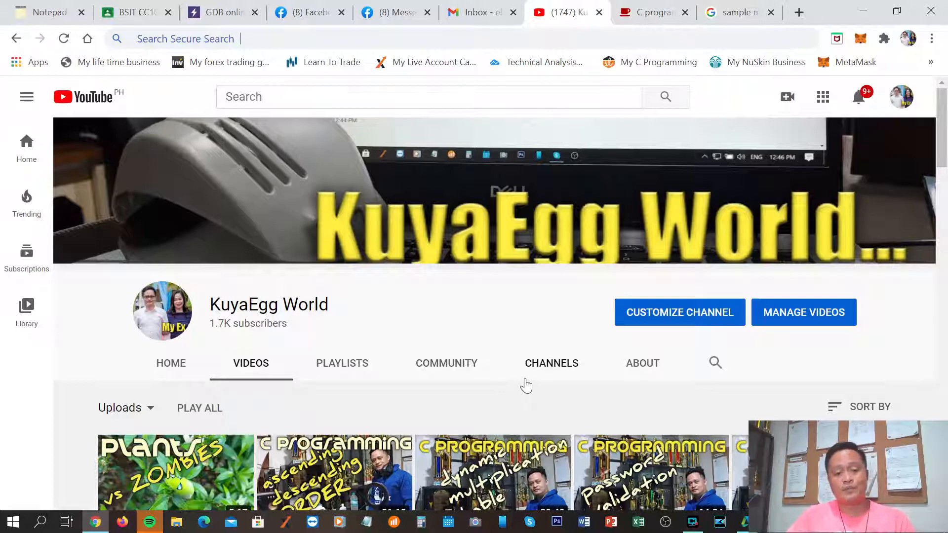
# Step: Switch to Word, dismissing the Office activation offer, and create a blank document
pyautogui.click(863, 15)
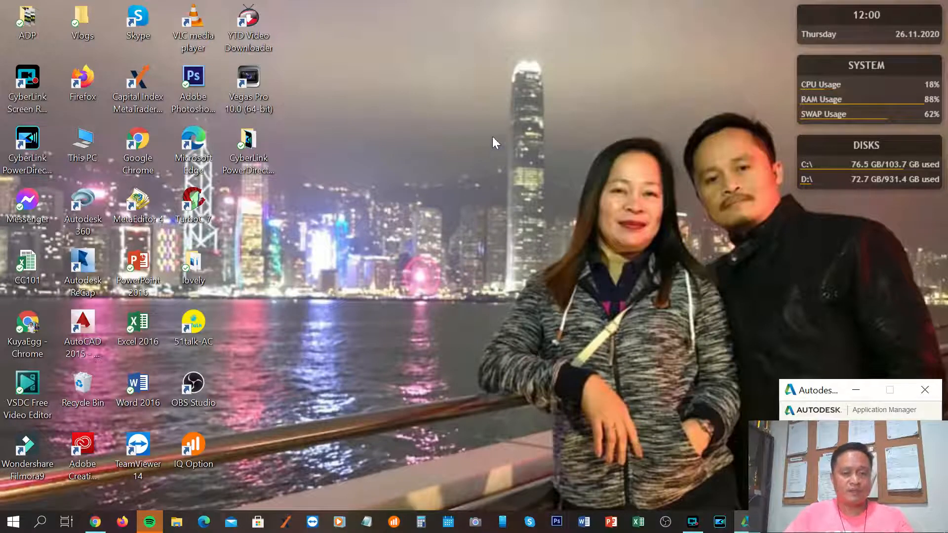
pyautogui.click(924, 391)
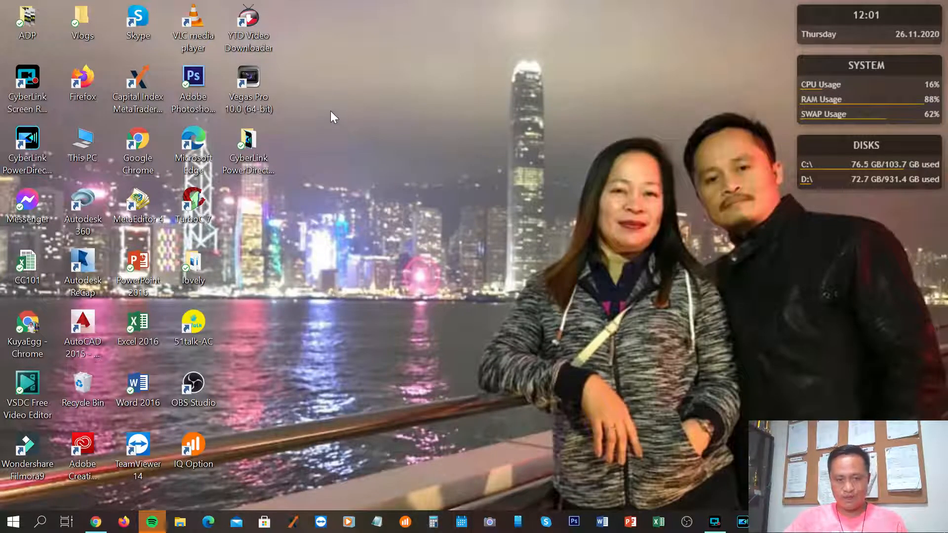
pyautogui.click(602, 524)
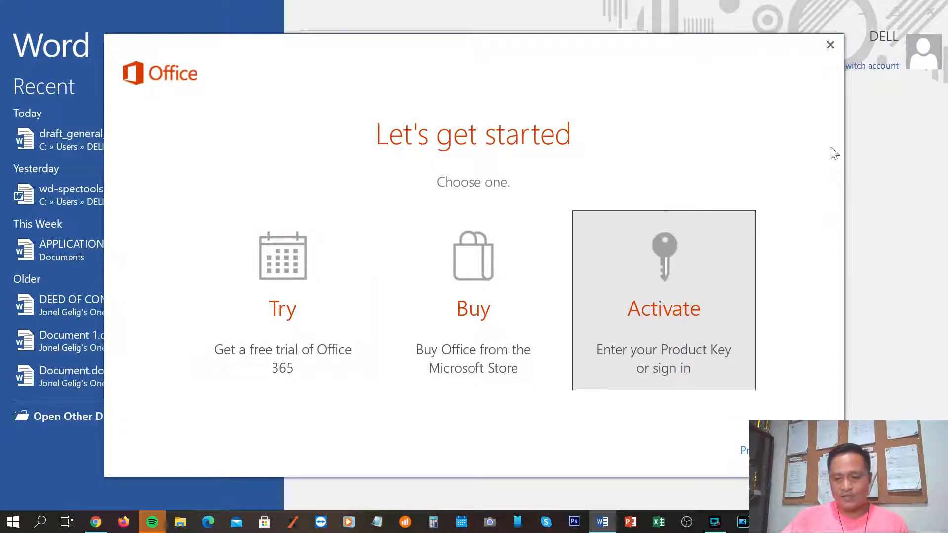
pyautogui.click(827, 45)
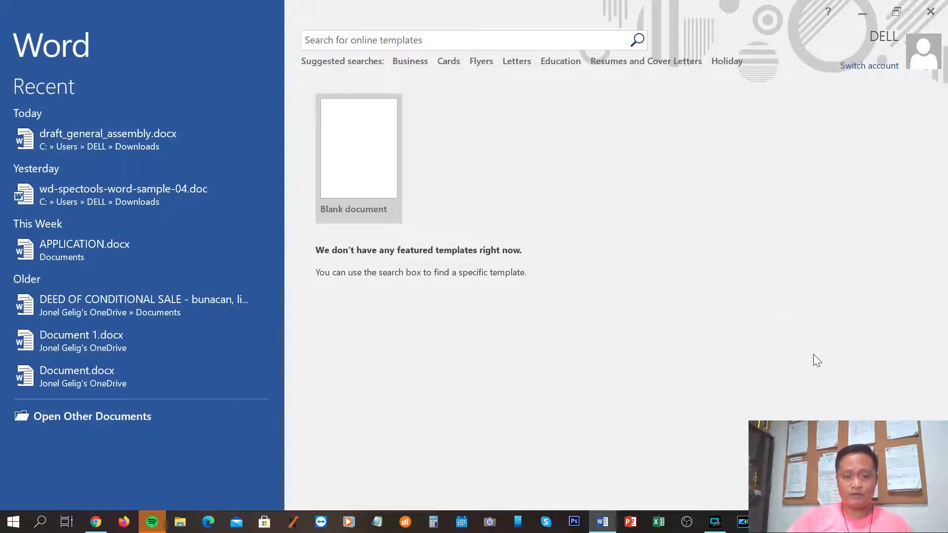
pyautogui.click(360, 149)
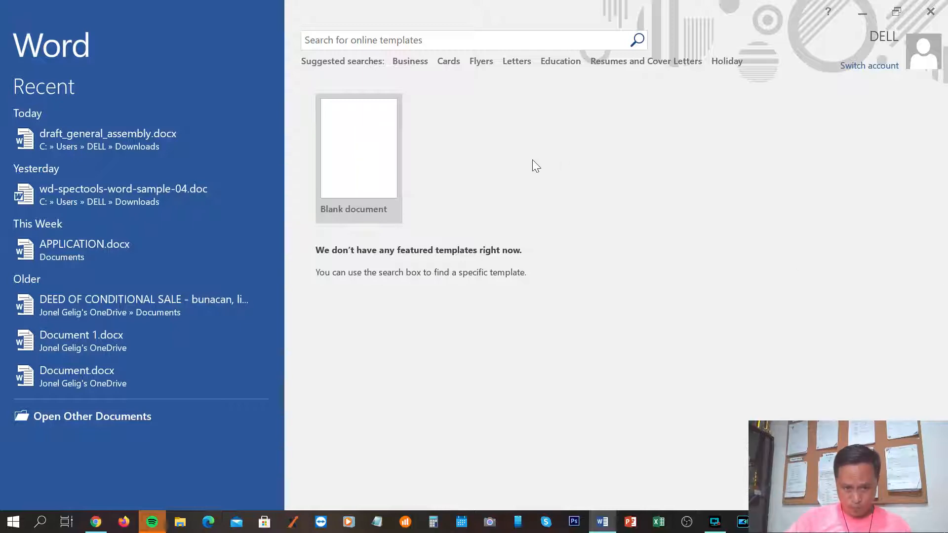
pyautogui.click(360, 142)
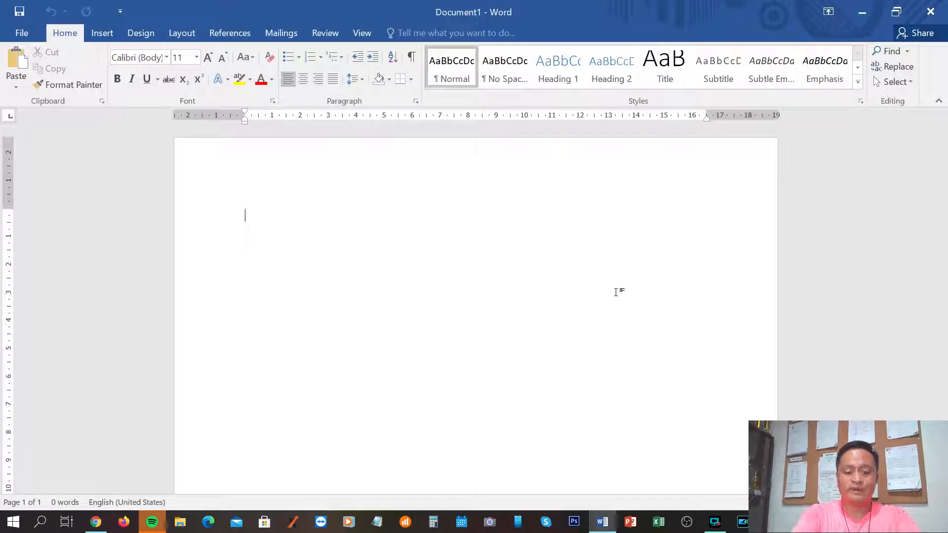
# Step: Write the sentence "The quick brown fox jump over the lazy dog." at the start of the blank document
pyautogui.write('The qui')
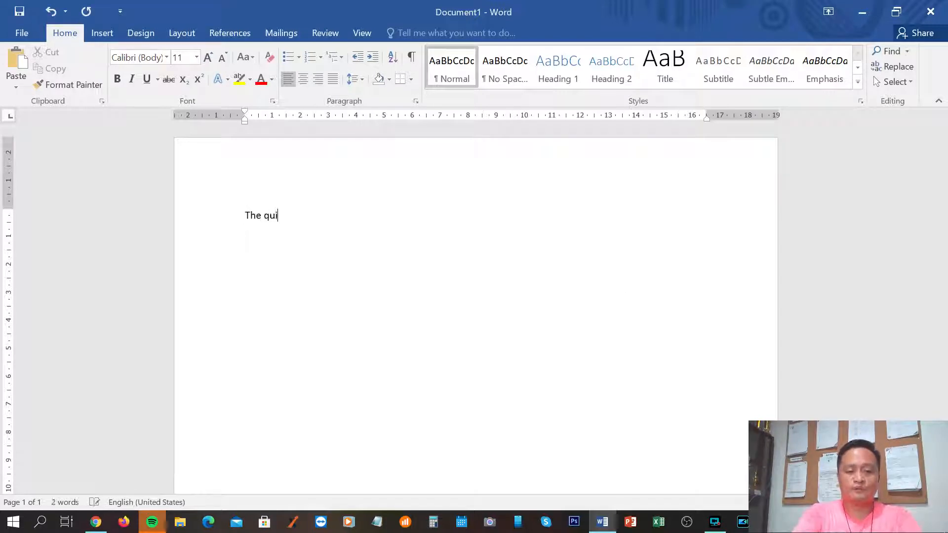
pyautogui.write('ck brow')
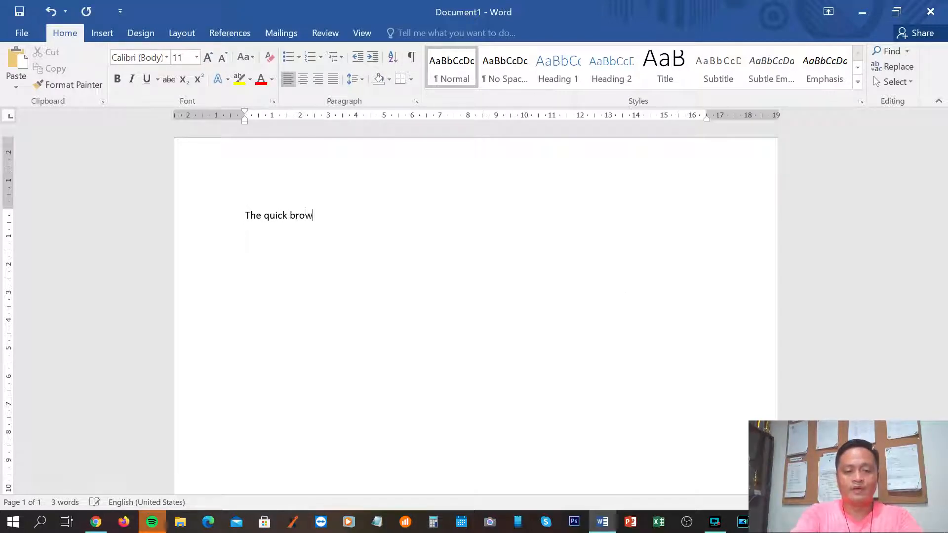
pyautogui.write('n fox jump')
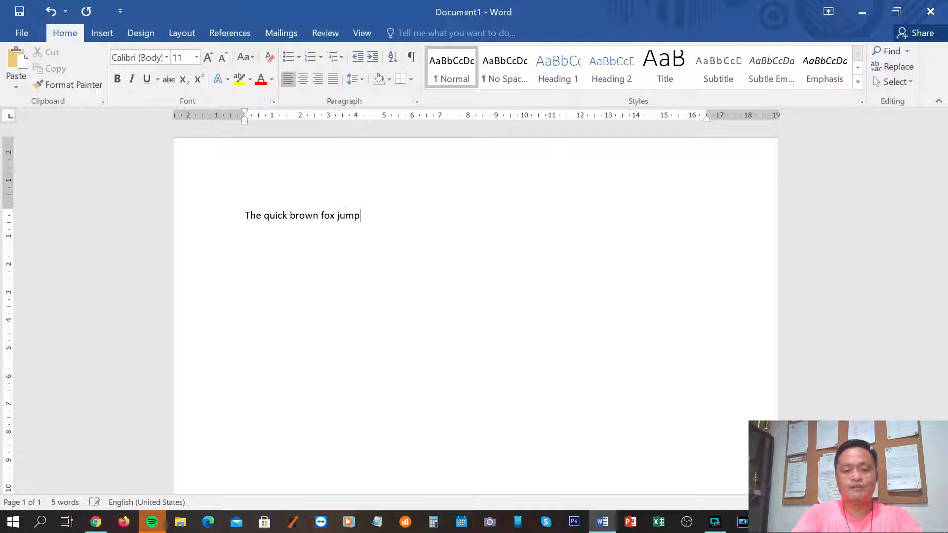
pyautogui.write(' over the laz')
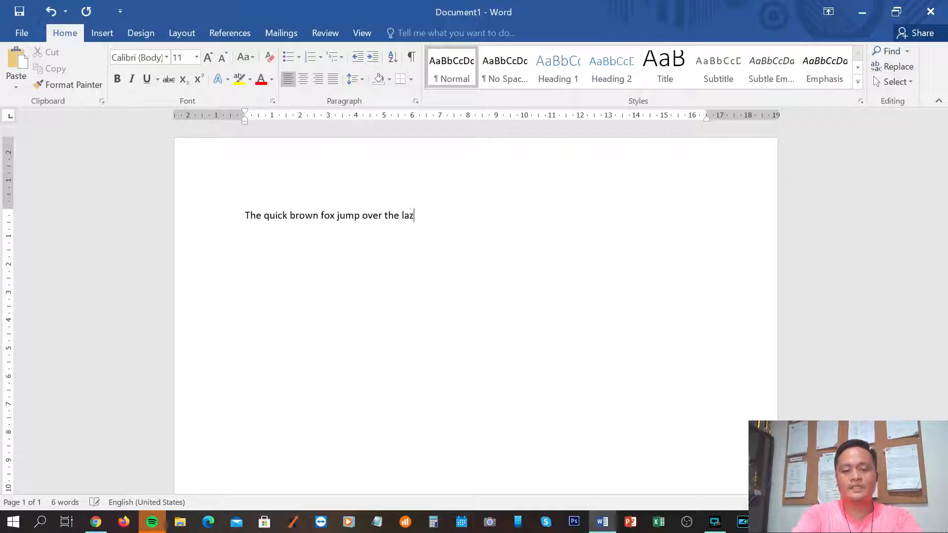
pyautogui.write('y dogd')
pyautogui.press('BackSpace')
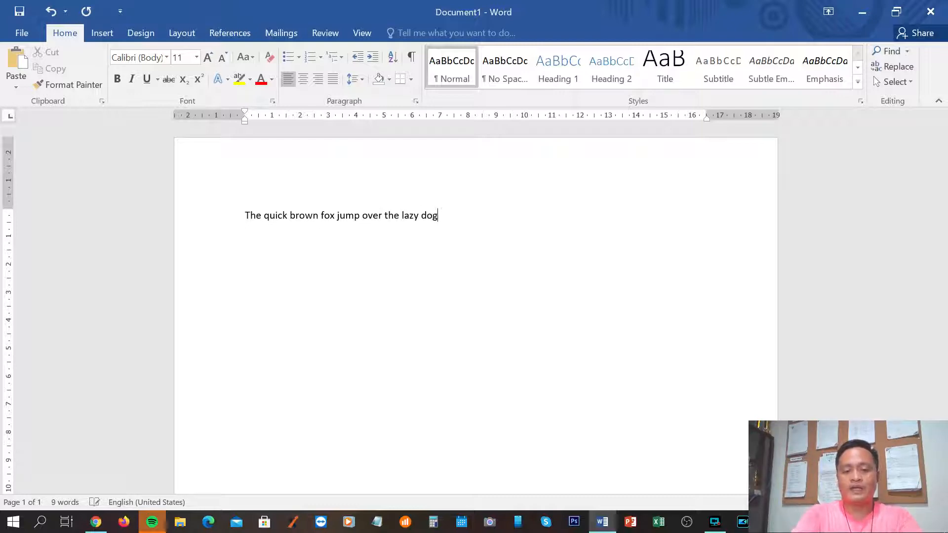
pyautogui.write('.')
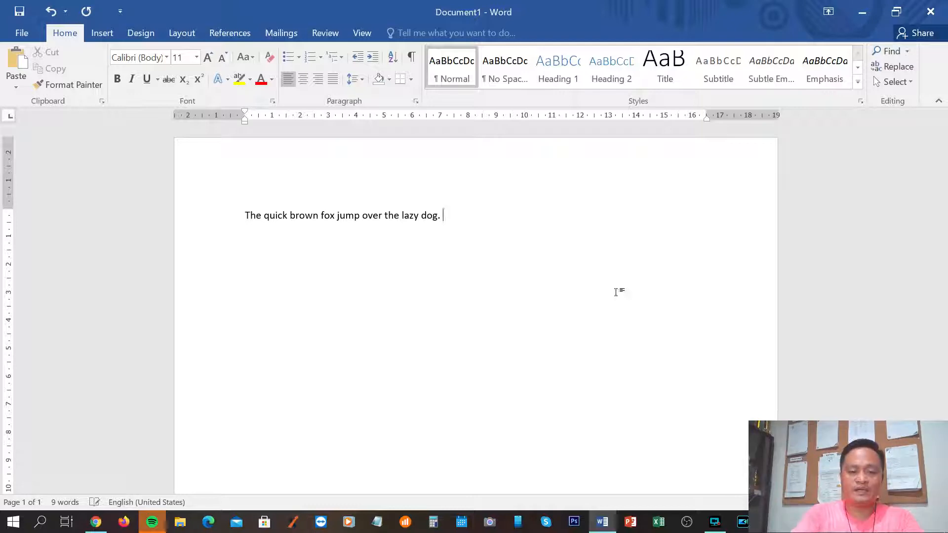
# Step: Copy the whole sentence and paste it twice right after itself in the same paragraph
pyautogui.hotkey('ctrl', 'shift', 'Left')
pyautogui.hotkey('ctrl', 'shift', 'Left')
pyautogui.hotkey('ctrl', 'shift', 'Left')
pyautogui.hotkey('ctrl', 'shift', 'Left')
pyautogui.hotkey('ctrl', 'shift', 'Left')
pyautogui.hotkey('ctrl', 'shift', 'Left')
pyautogui.hotkey('ctrl', 'shift', 'Left')
pyautogui.hotkey('ctrl', 'shift', 'Left')
pyautogui.hotkey('ctrl', 'shift', 'Left')
pyautogui.hotkey('ctrl', 'shift', 'Left')
pyautogui.hotkey('ctrl', 'c')
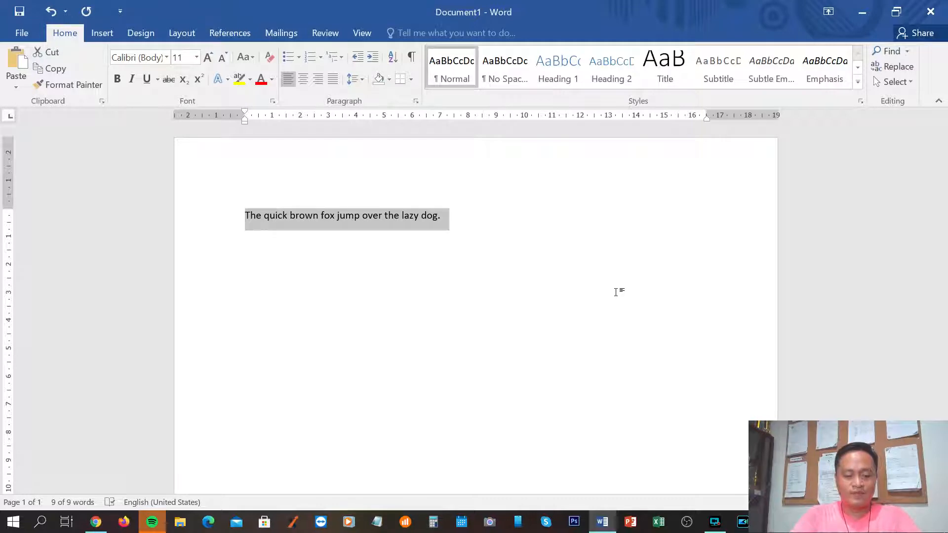
pyautogui.press('Right')
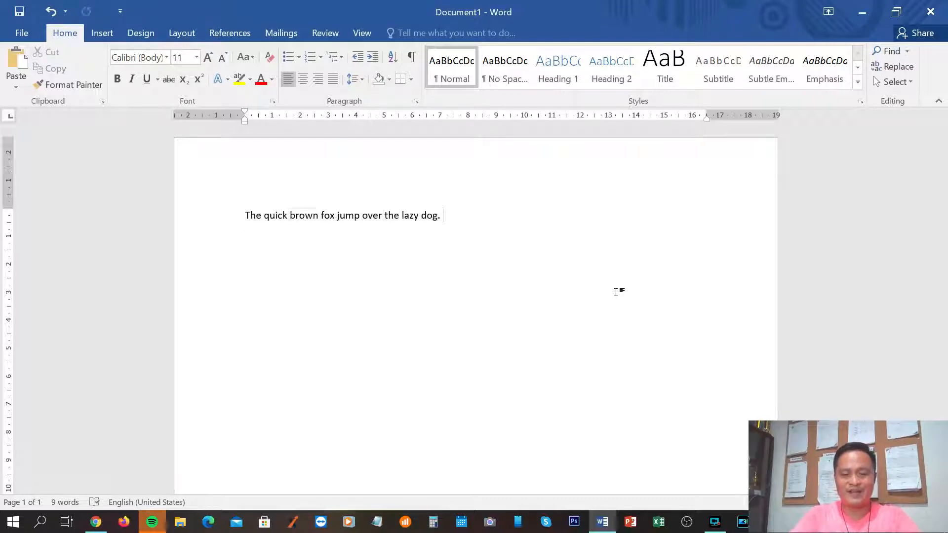
pyautogui.hotkey('ctrl', 'v')
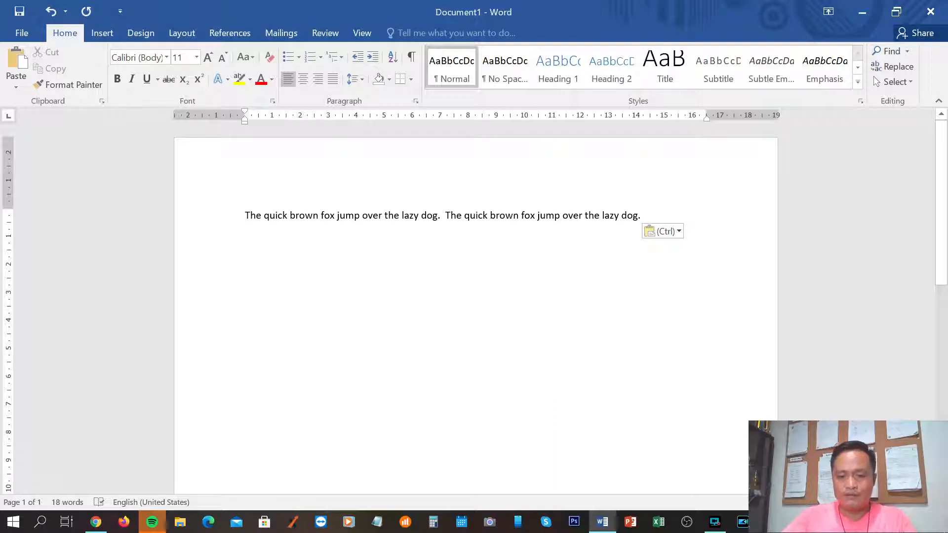
pyautogui.click(651, 216)
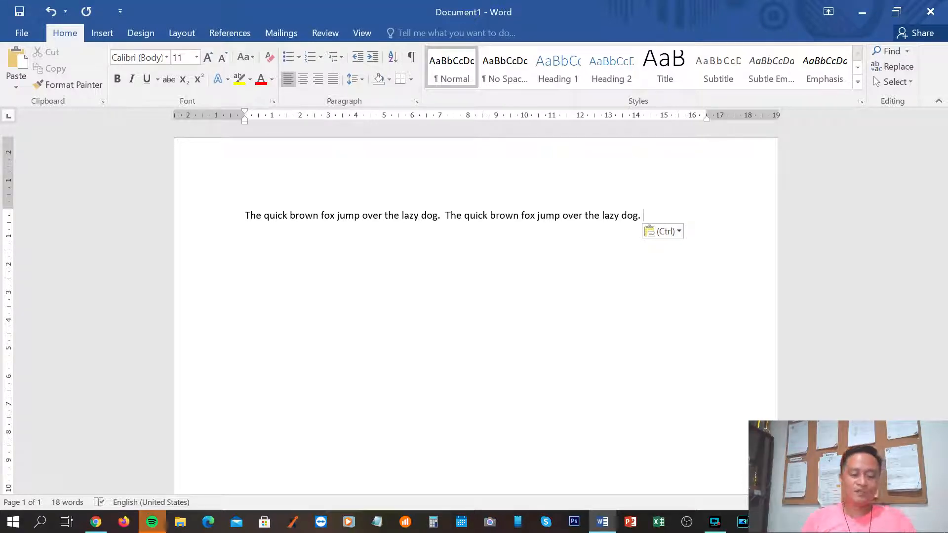
pyautogui.hotkey('ctrl', 'v')
pyautogui.hotkey('ctrl', 'v')
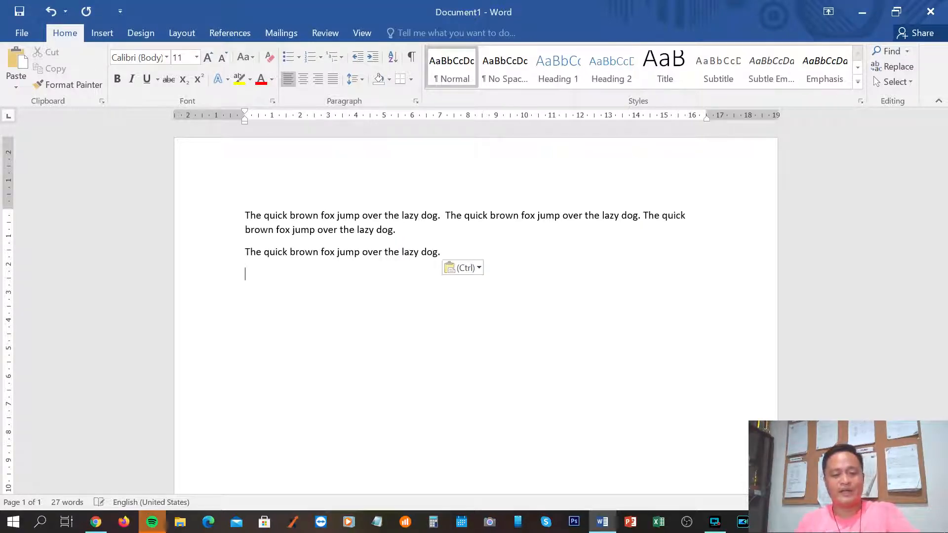
pyautogui.hotkey('ctrl', 'v')
pyautogui.hotkey('ctrl', 'v')
pyautogui.hotkey('ctrl', 'v')
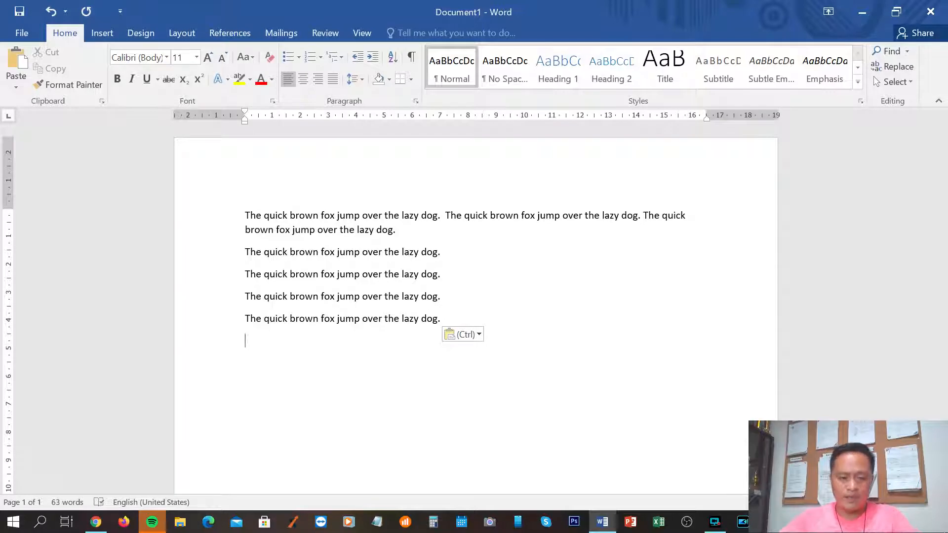
pyautogui.moveTo(244, 255); pyautogui.dragTo(448, 315)
pyautogui.press('Delete')
pyautogui.press('BackSpace')
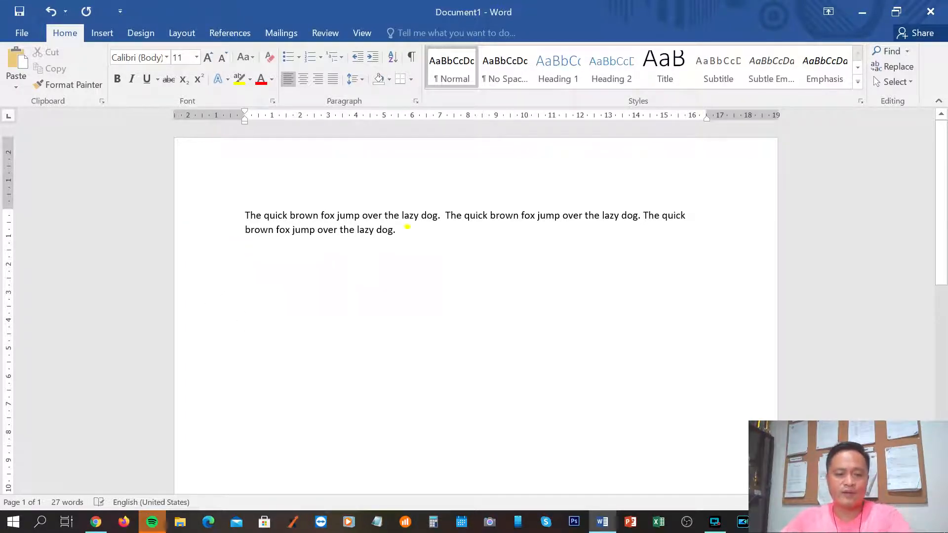
# Step: Paste the copied sentence nine more times at the end of the paragraph, keeping it as one continuous block
pyautogui.hotkey('ctrl', 'v')
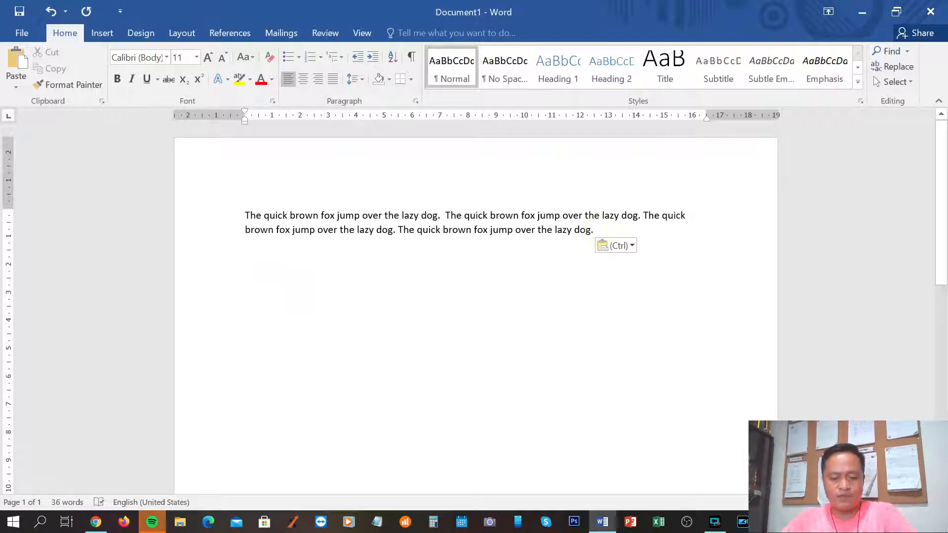
pyautogui.hotkey('ctrl', 'v')
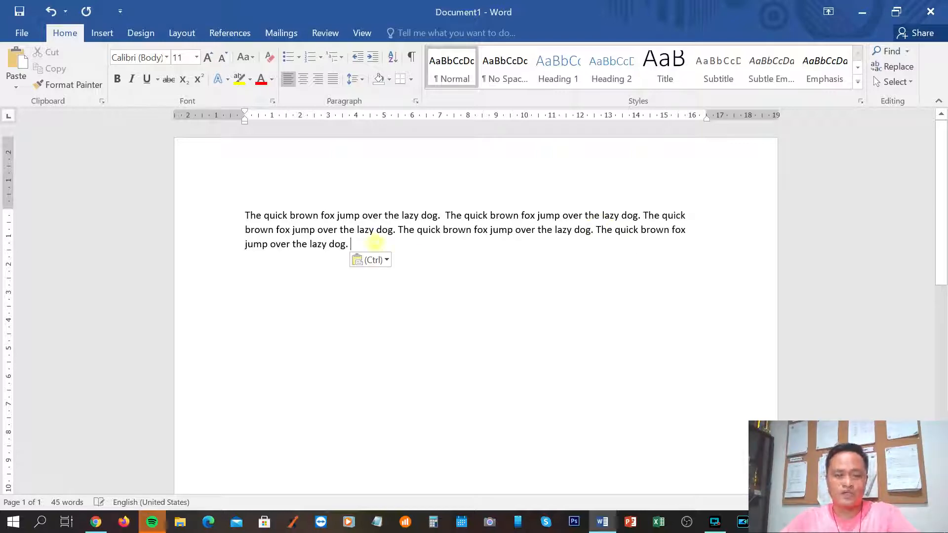
pyautogui.hotkey('ctrl', 'v')
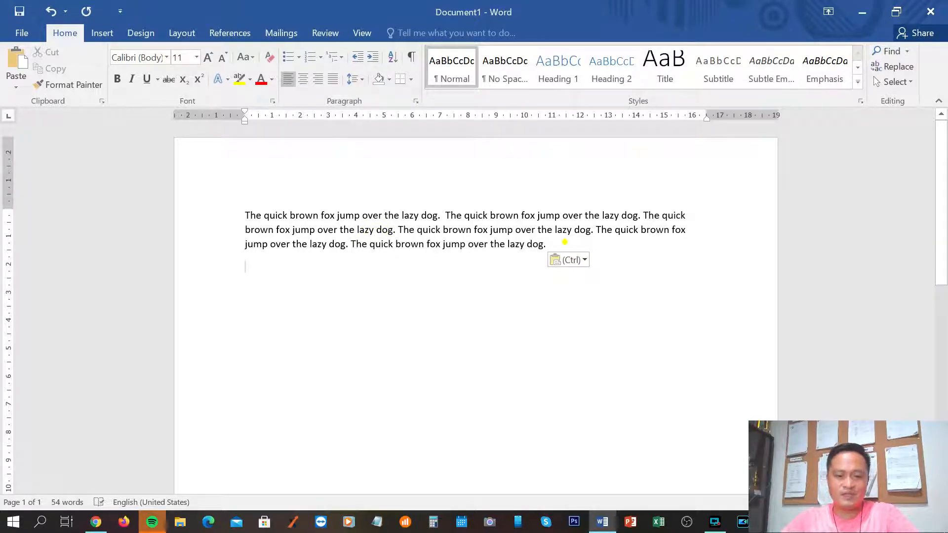
pyautogui.hotkey('ctrl', 'v')
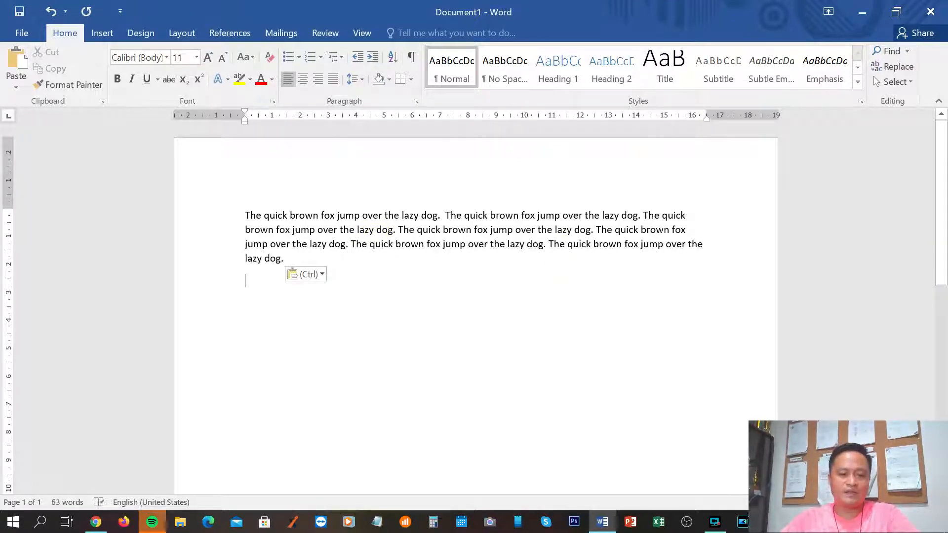
pyautogui.click(316, 257)
pyautogui.hotkey('ctrl', 'v')
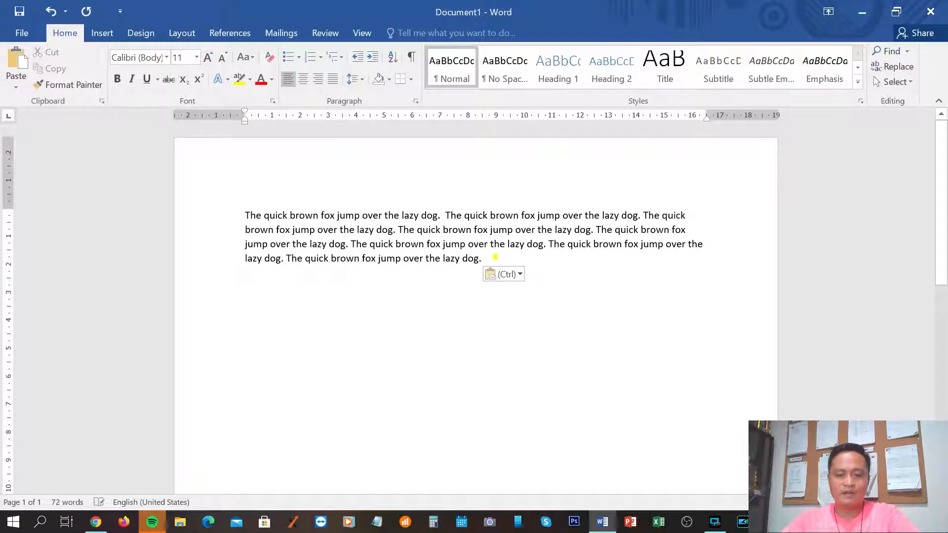
pyautogui.hotkey('ctrl', 'v')
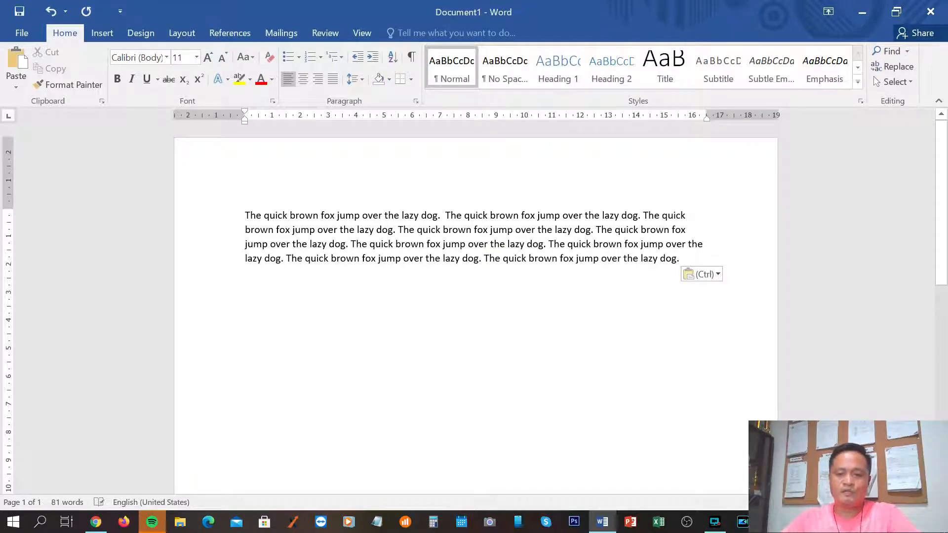
pyautogui.hotkey('ctrl', 'v')
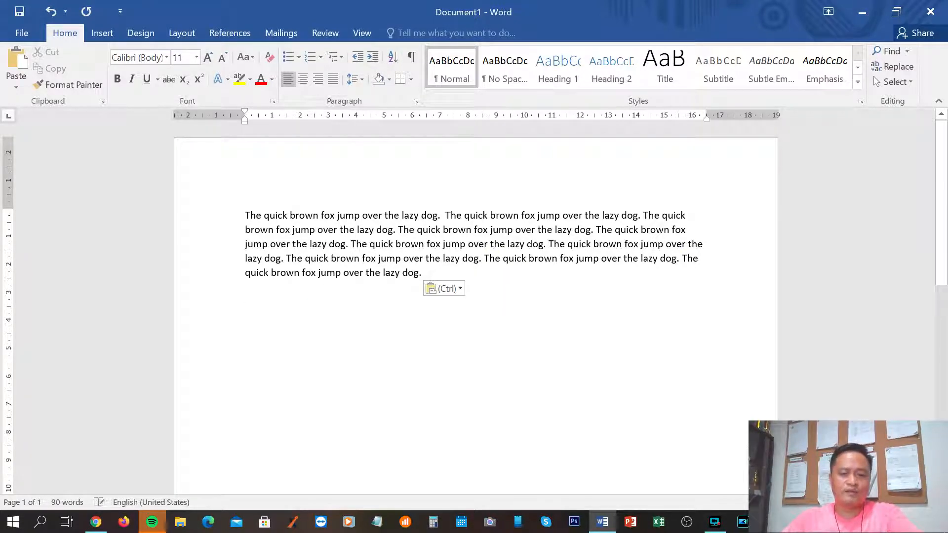
pyautogui.hotkey('ctrl', 'v')
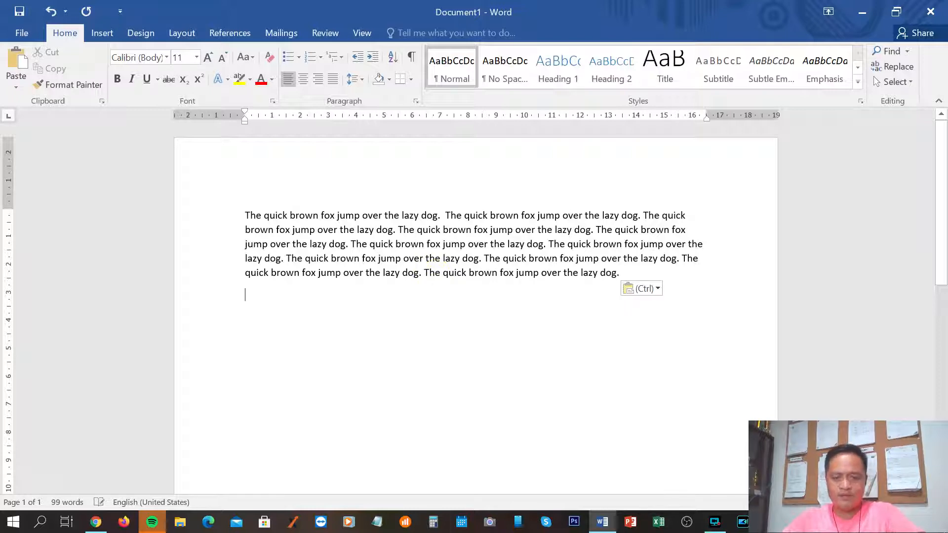
pyautogui.hotkey('ctrl', 'v')
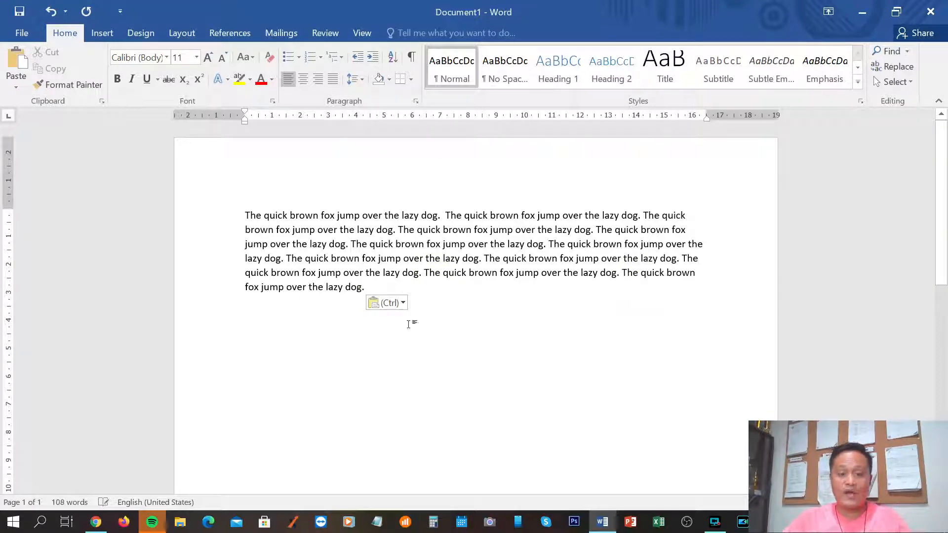
pyautogui.press('Return')
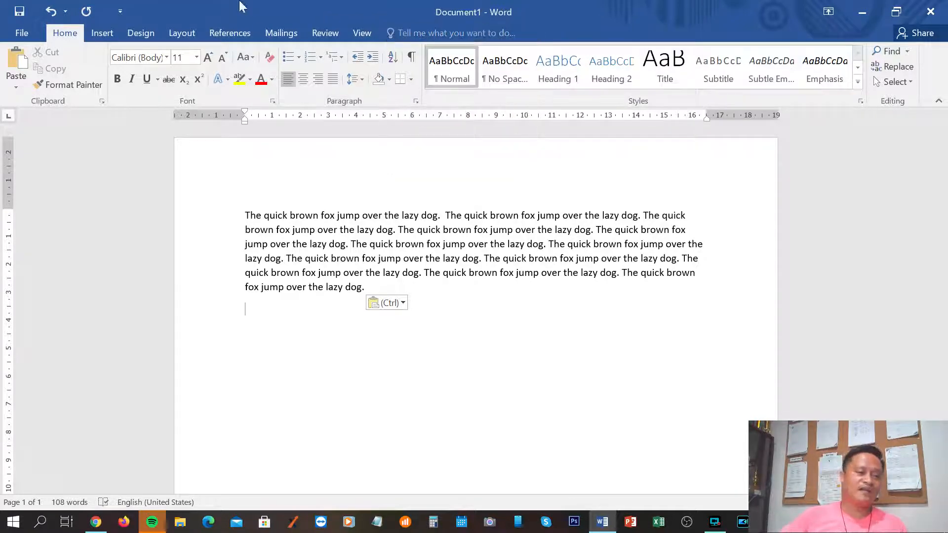
# Step: View the document's Info page, return to the document and display the available Insert commands
pyautogui.click(23, 33)
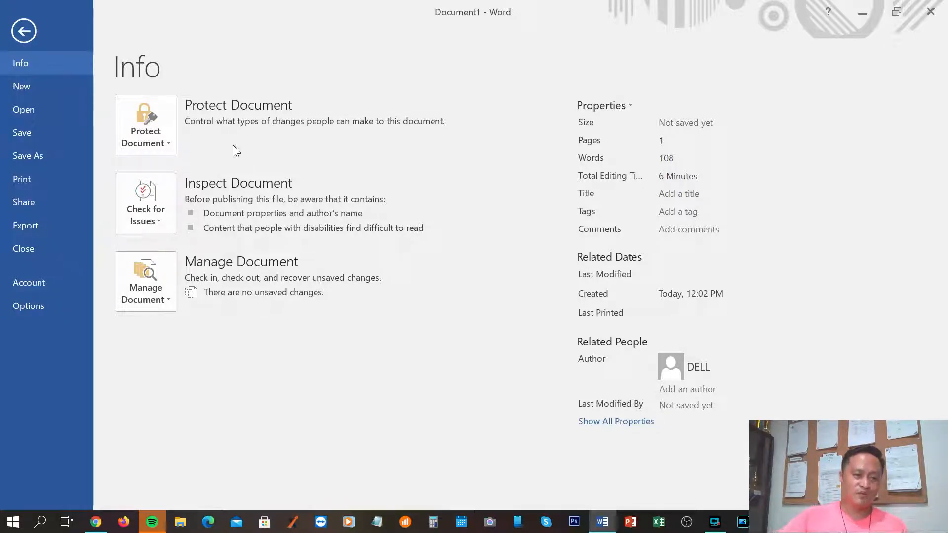
pyautogui.click(24, 31)
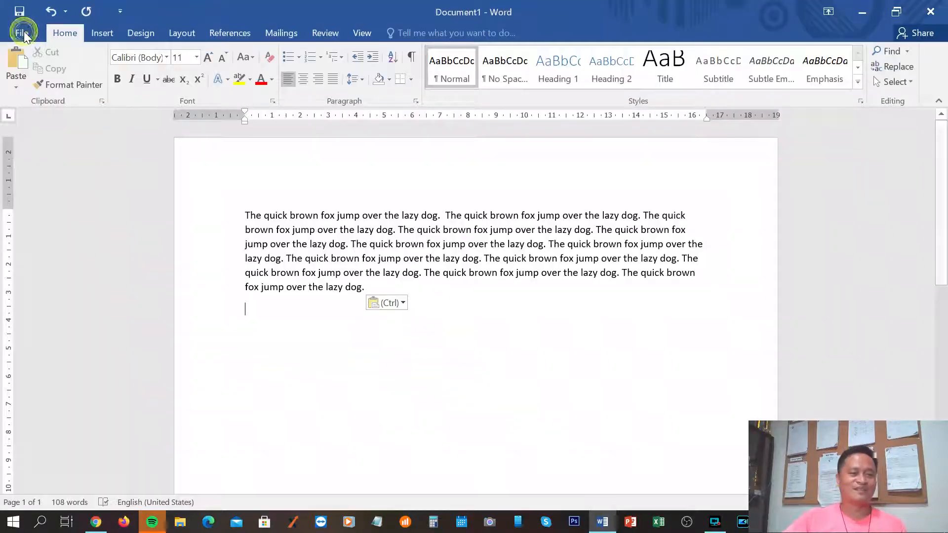
pyautogui.click(103, 34)
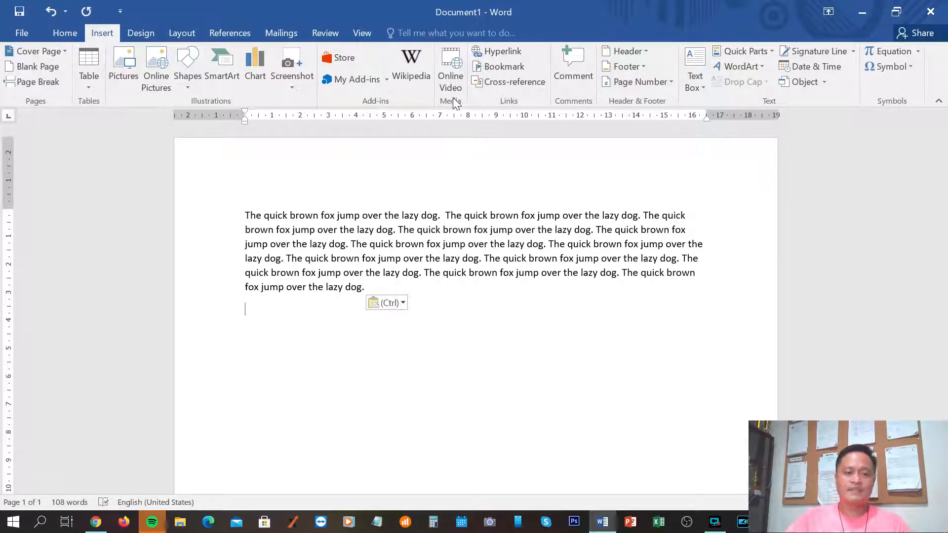
pyautogui.click(22, 34)
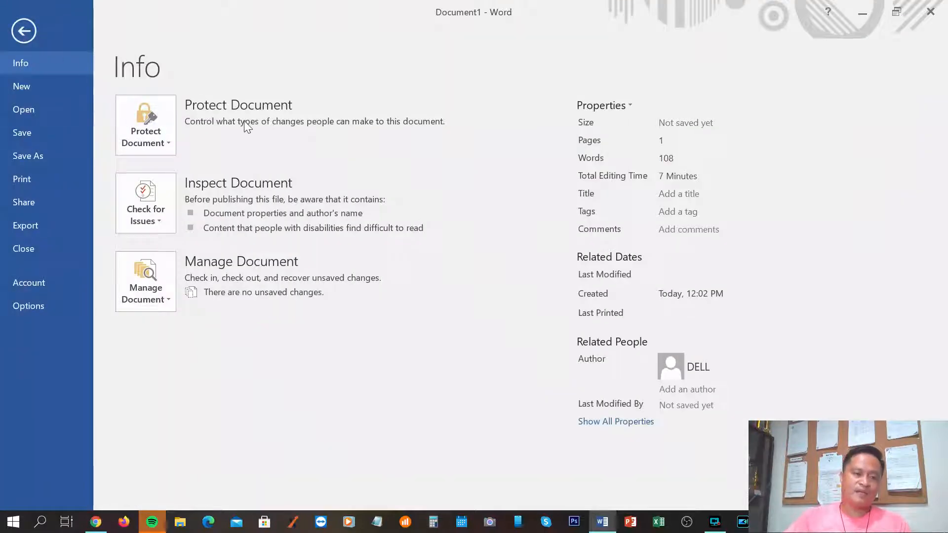
pyautogui.click(20, 33)
pyautogui.click(69, 33)
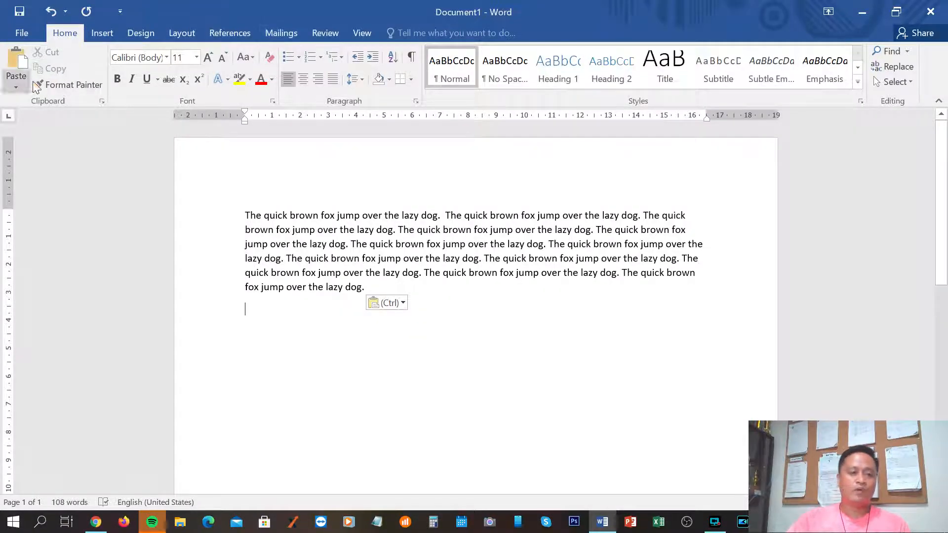
pyautogui.click(96, 35)
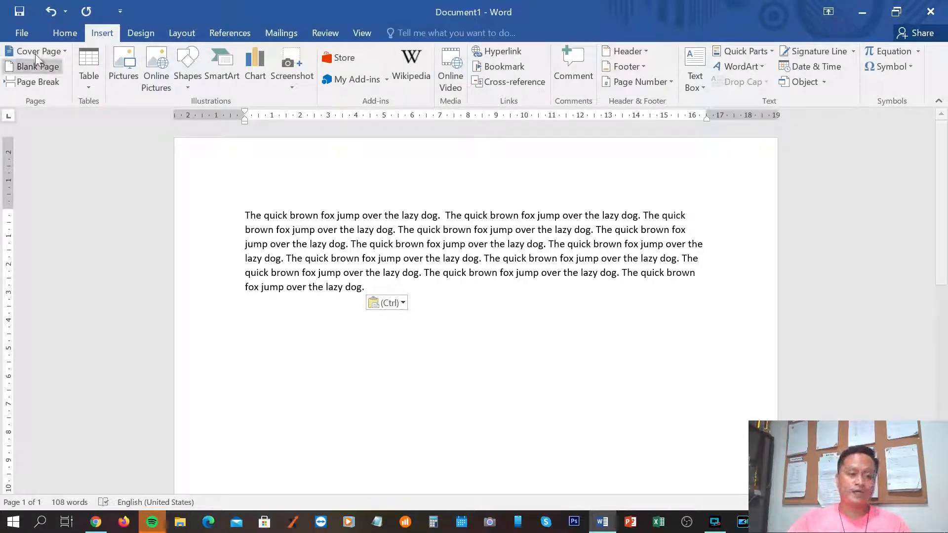
pyautogui.click(24, 33)
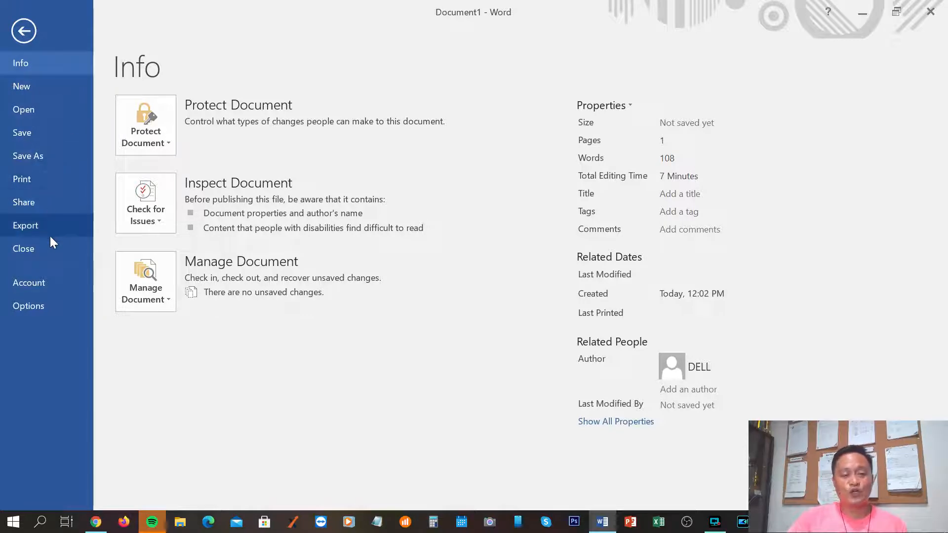
pyautogui.click(23, 31)
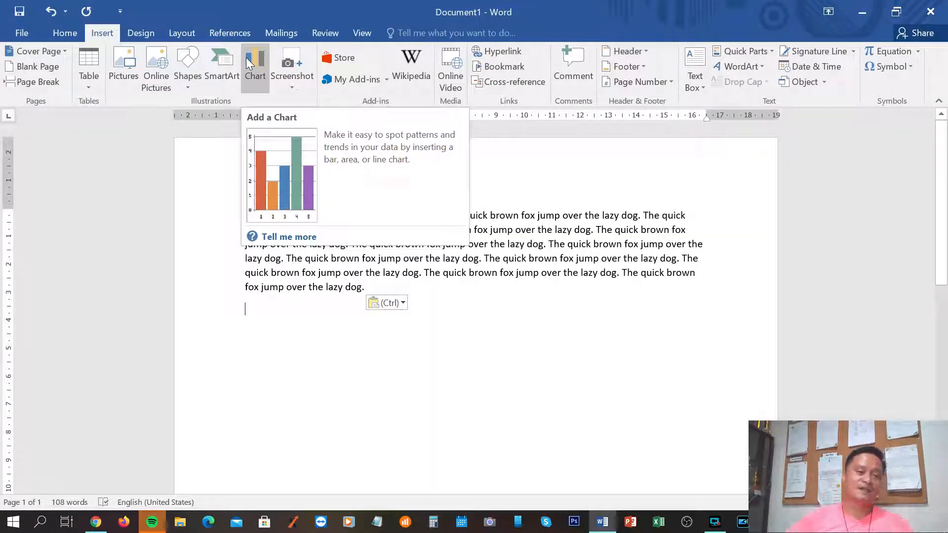
# Step: Set the font size of the word "quick" in the paragraph's first sentence to 22
pyautogui.click(59, 33)
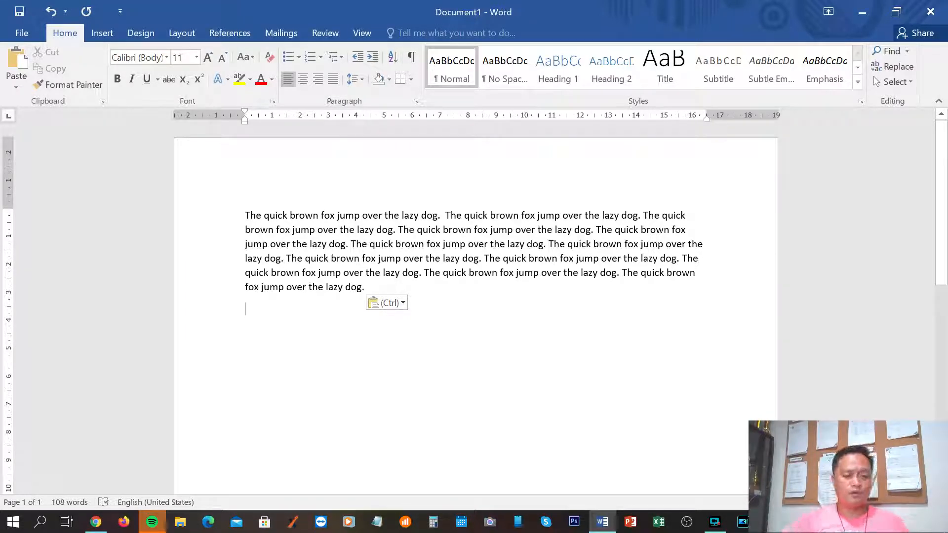
pyautogui.doubleClick(274, 215)
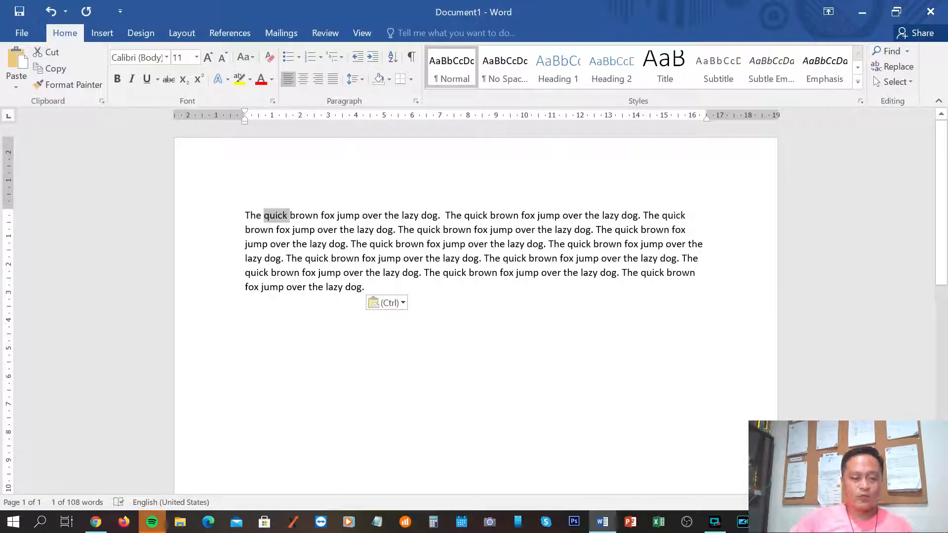
pyautogui.click(286, 258)
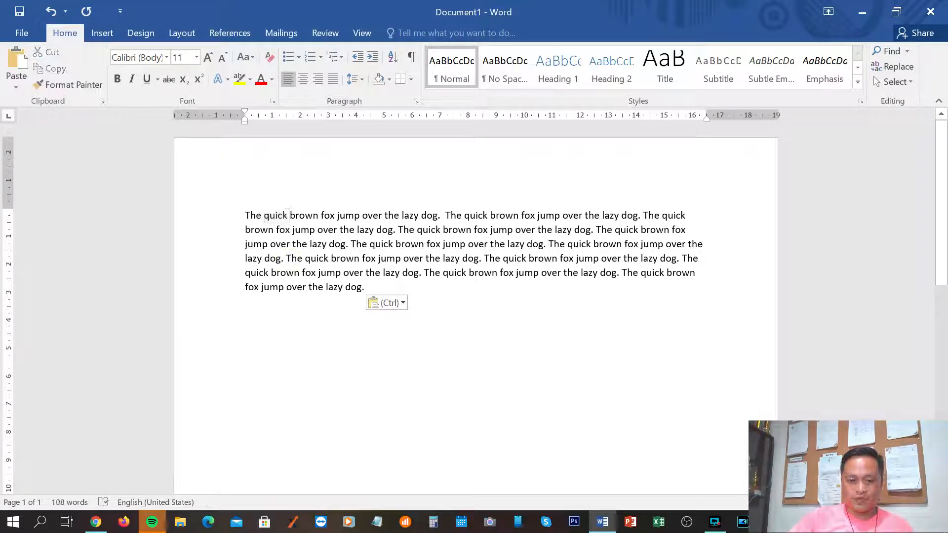
pyautogui.doubleClick(275, 215)
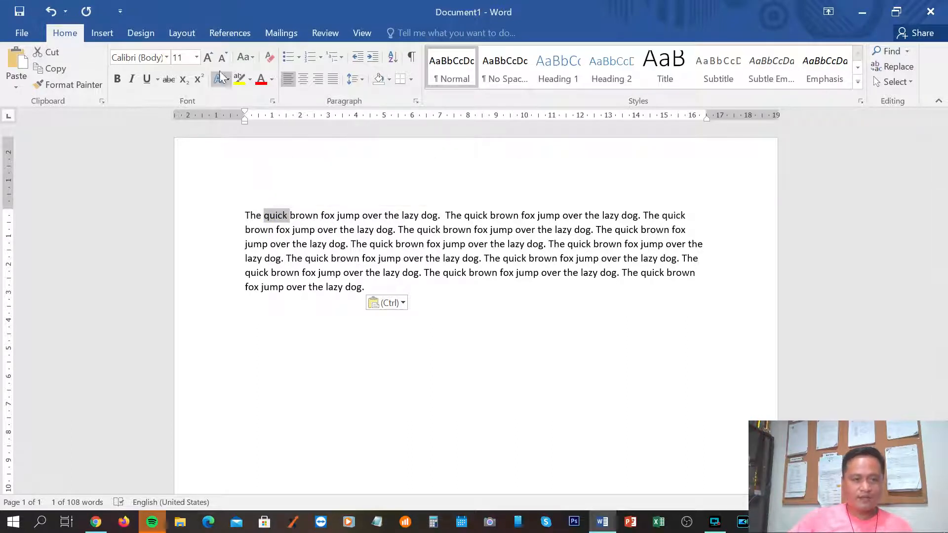
pyautogui.click(196, 58)
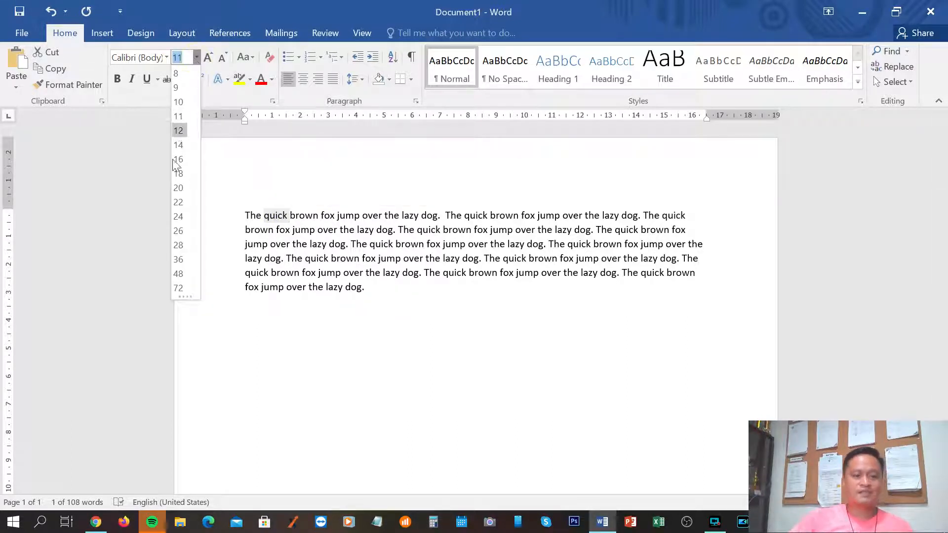
pyautogui.click(177, 202)
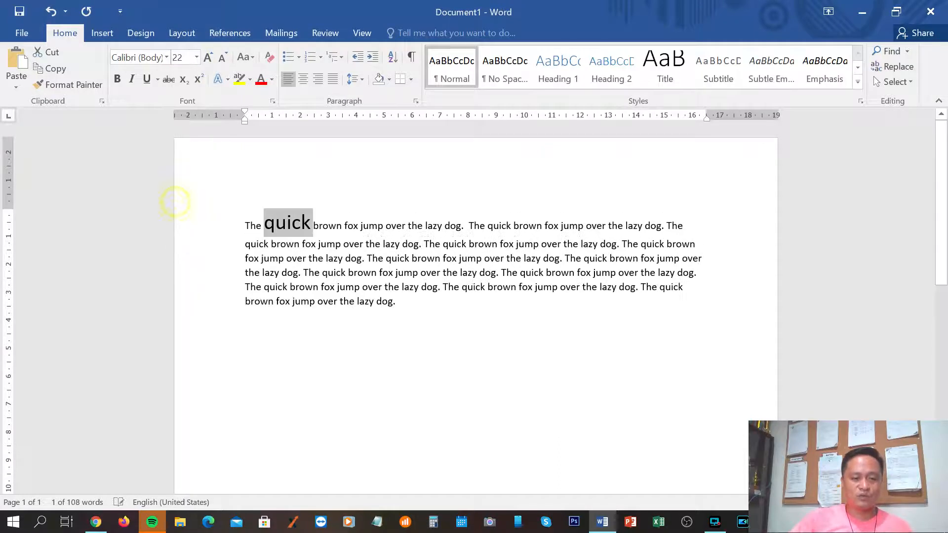
pyautogui.click(461, 364)
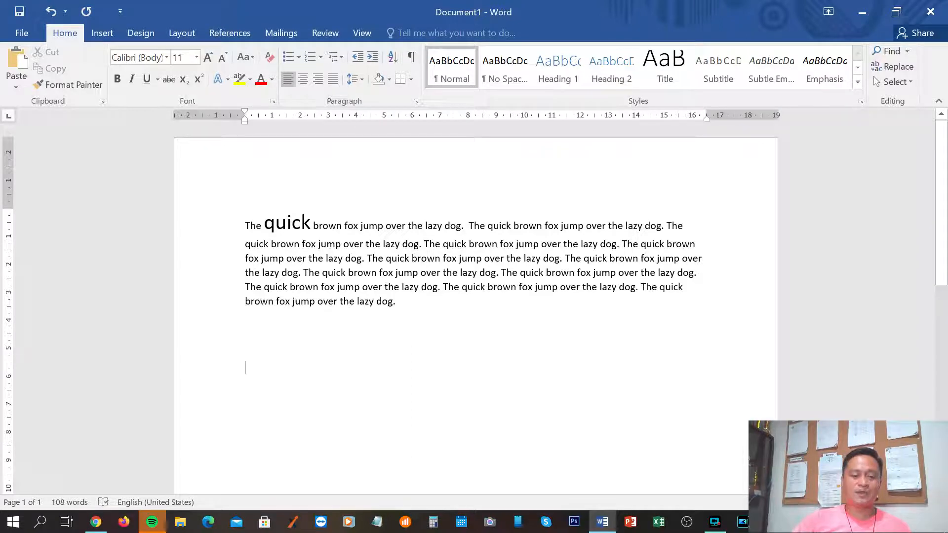
# Step: Make the enlarged word "quick" in the first sentence bold, italic and underlined
pyautogui.doubleClick(287, 223)
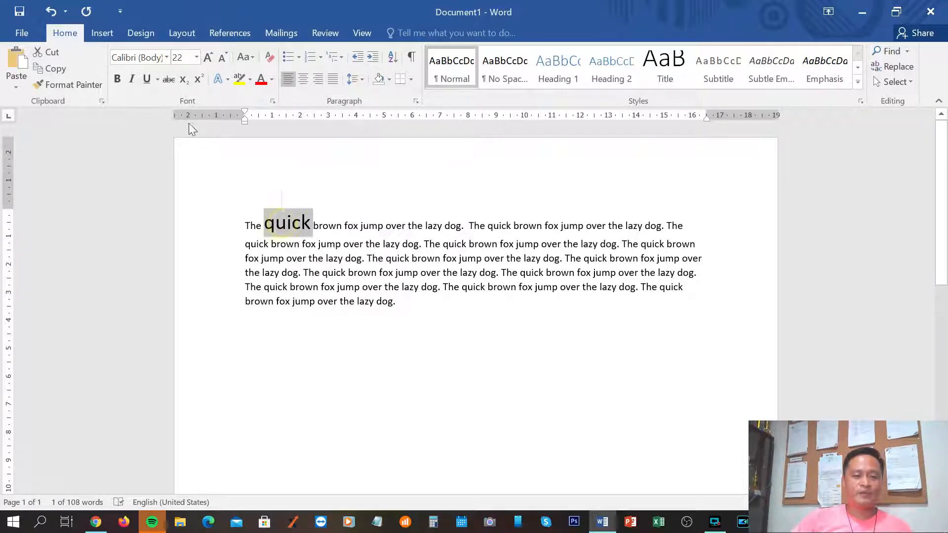
pyautogui.click(117, 80)
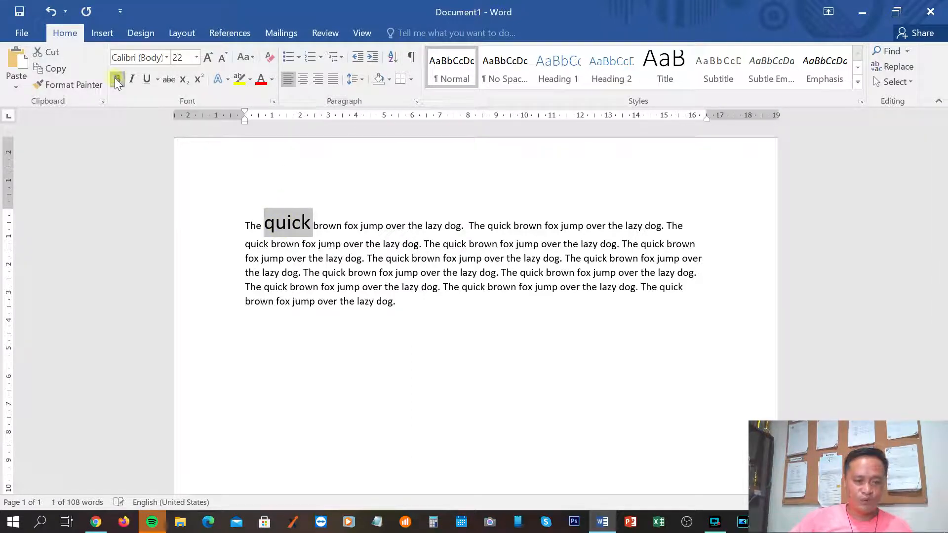
pyautogui.click(202, 185)
pyautogui.click(376, 164)
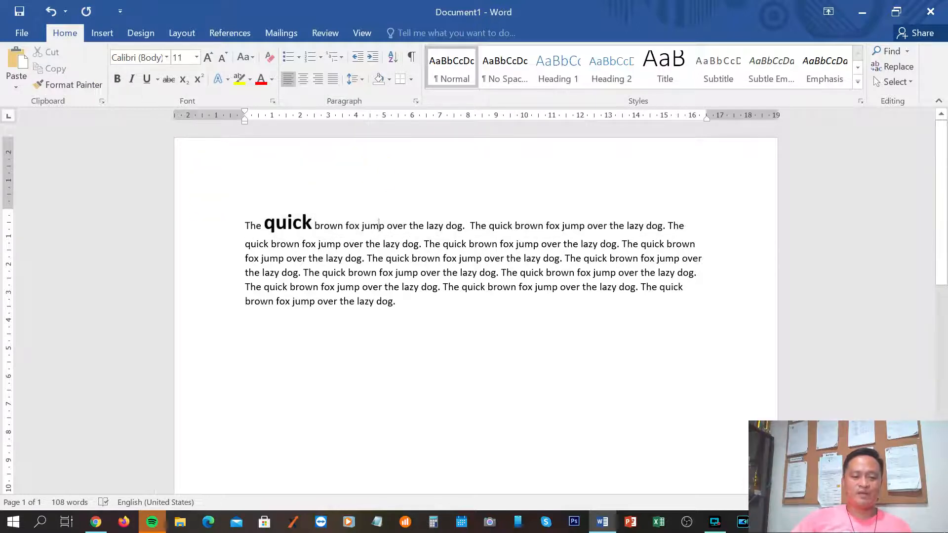
pyautogui.doubleClick(288, 223)
pyautogui.click(132, 79)
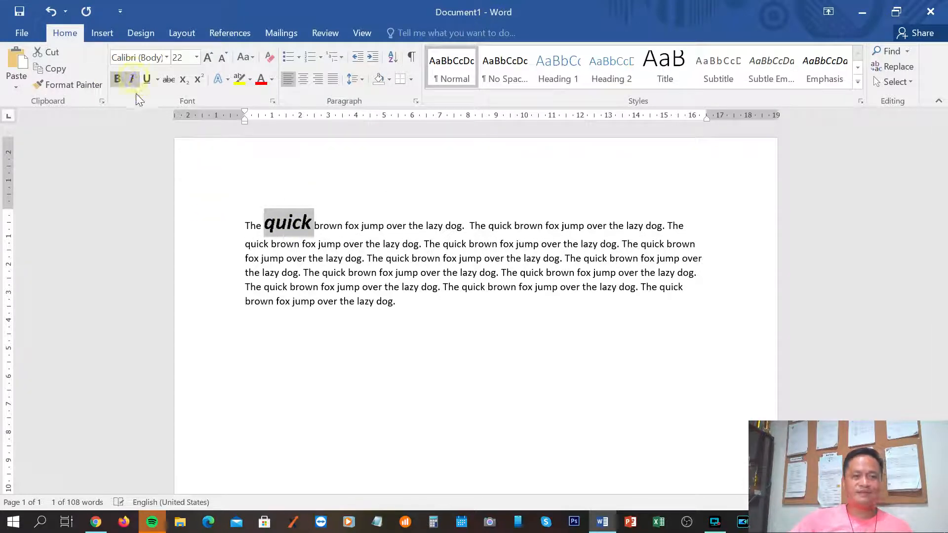
pyautogui.click(146, 79)
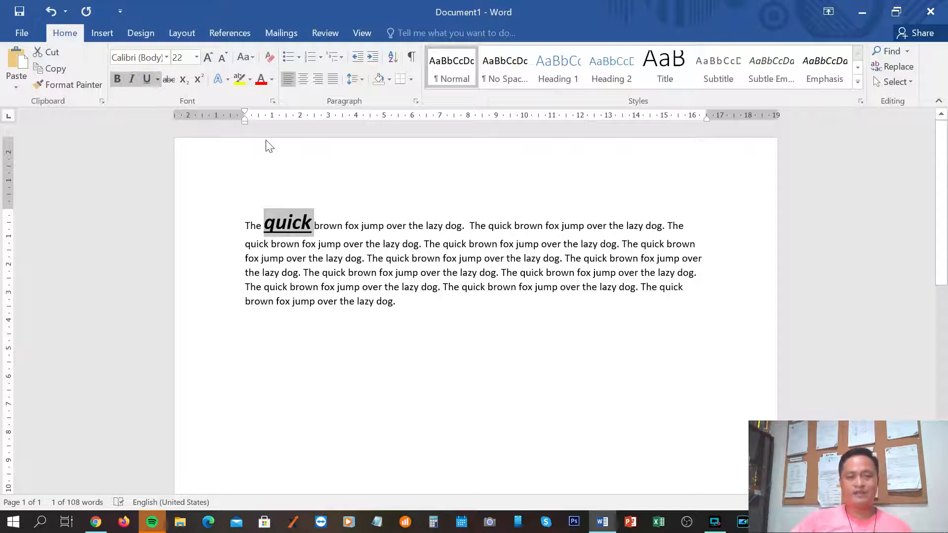
# Step: Change the font colour of the enlarged word "quick" to the standard yellow
pyautogui.click(271, 79)
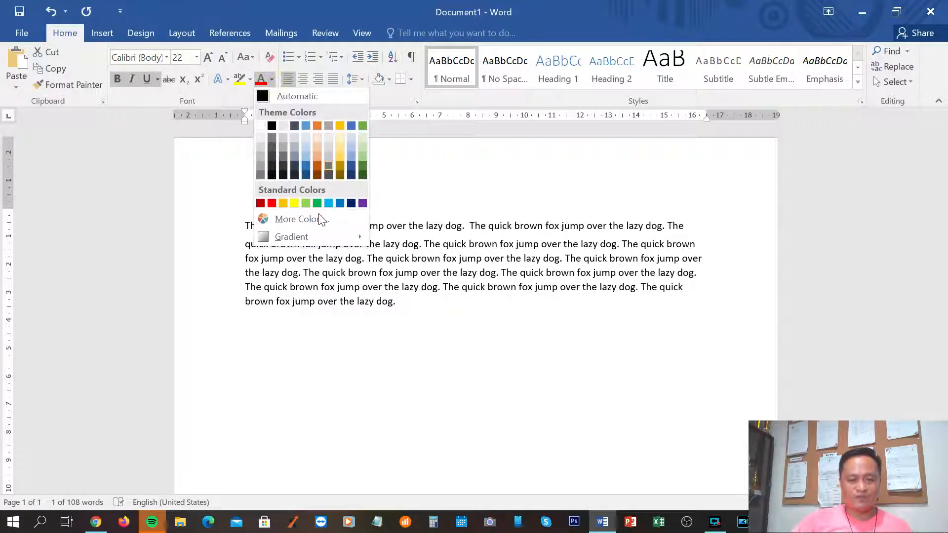
pyautogui.click(296, 203)
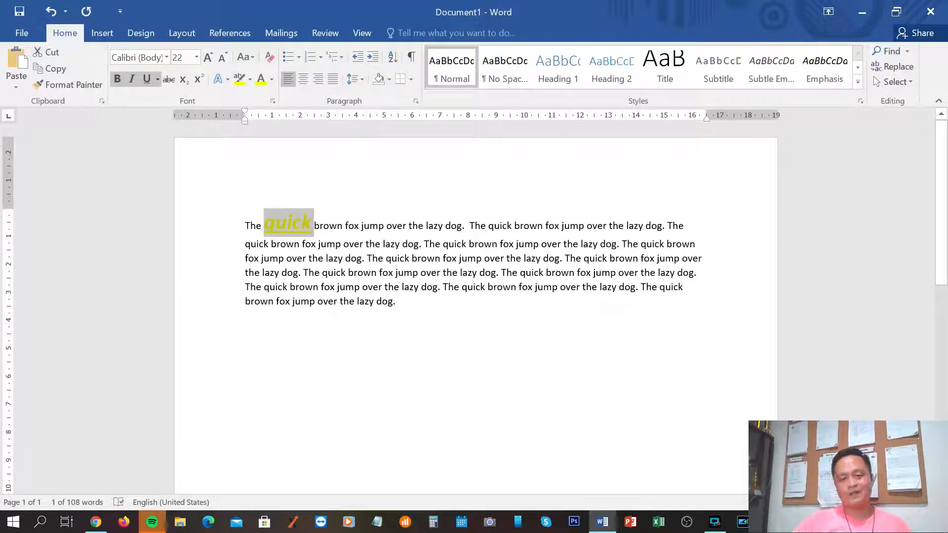
pyautogui.click(432, 302)
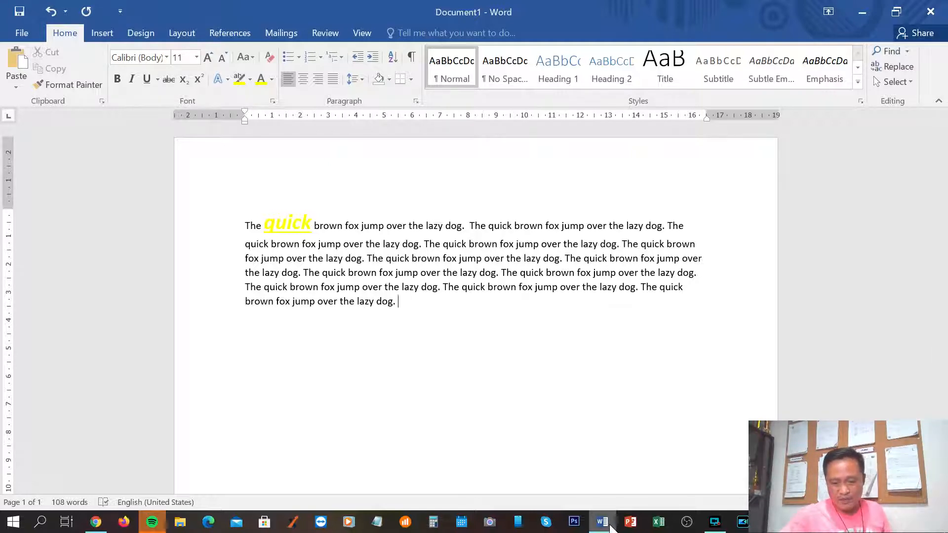
# Step: Open the recent document draft_general_assembly.docx and look through the letter's addressee block, body and schedule
pyautogui.moveTo(611, 526)
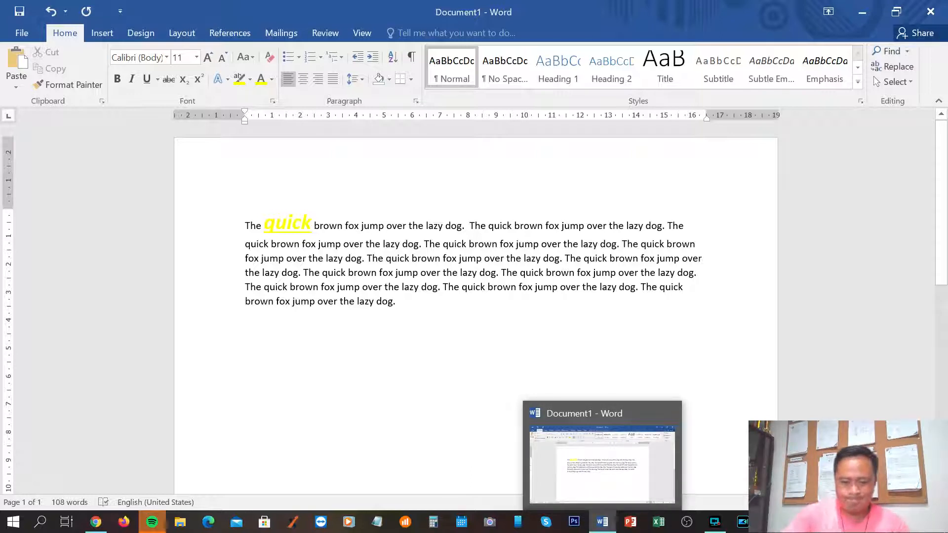
pyautogui.click(18, 34)
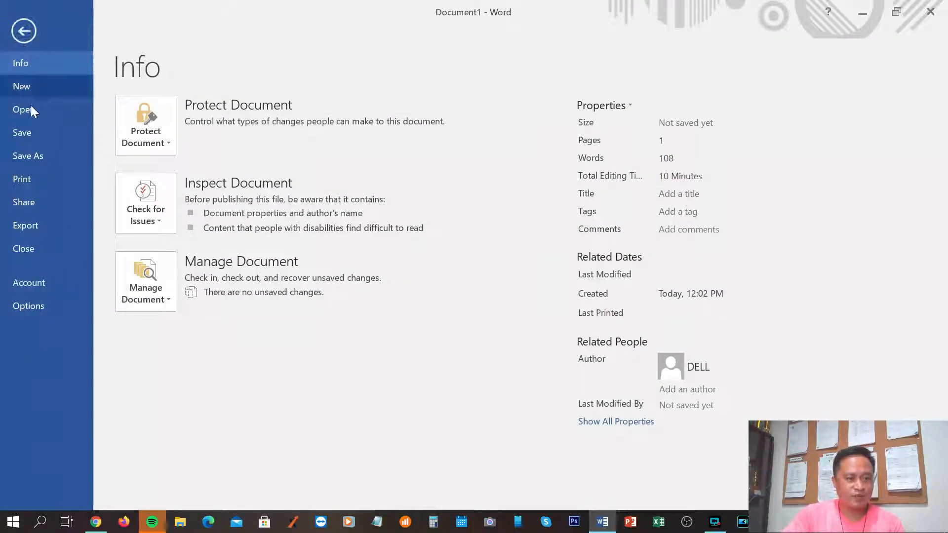
pyautogui.click(31, 111)
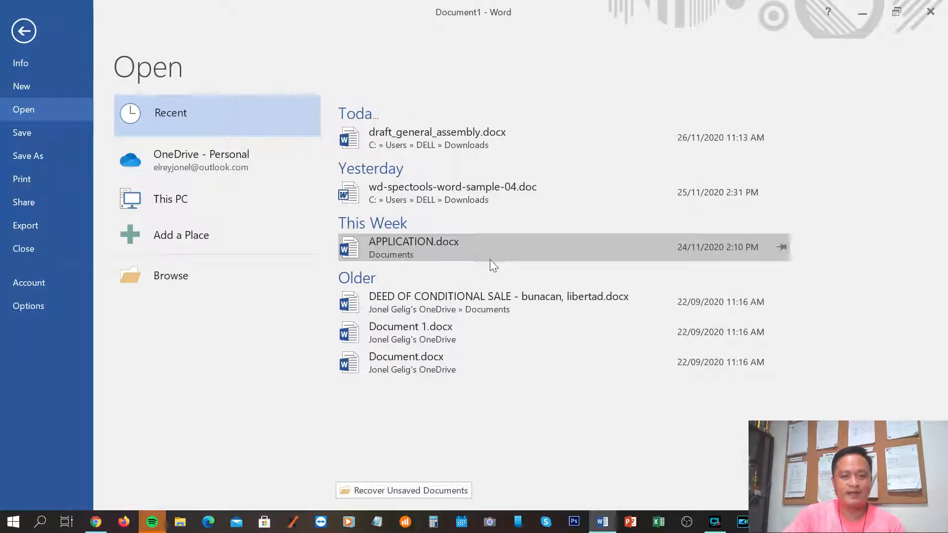
pyautogui.click(452, 135)
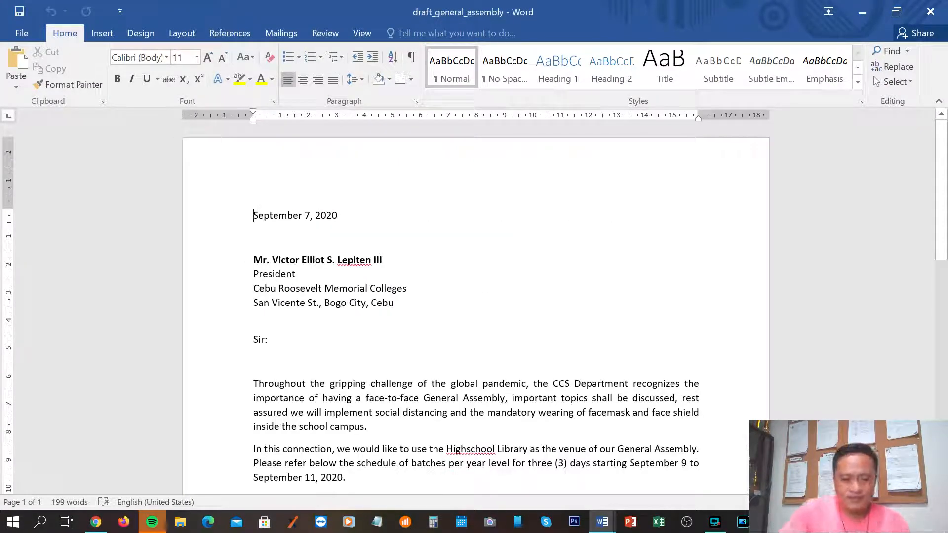
pyautogui.scroll(-3, 476, 316)
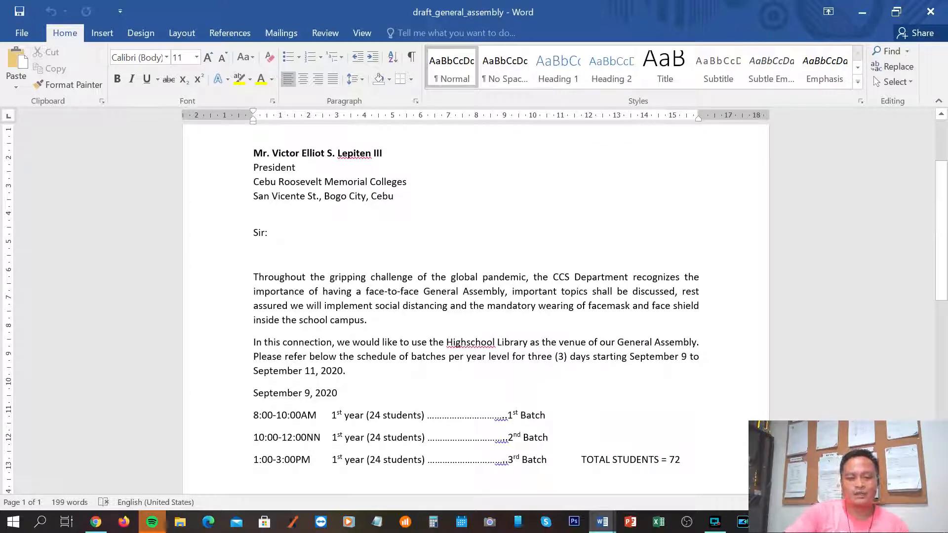
pyautogui.scroll(3, 475, 316)
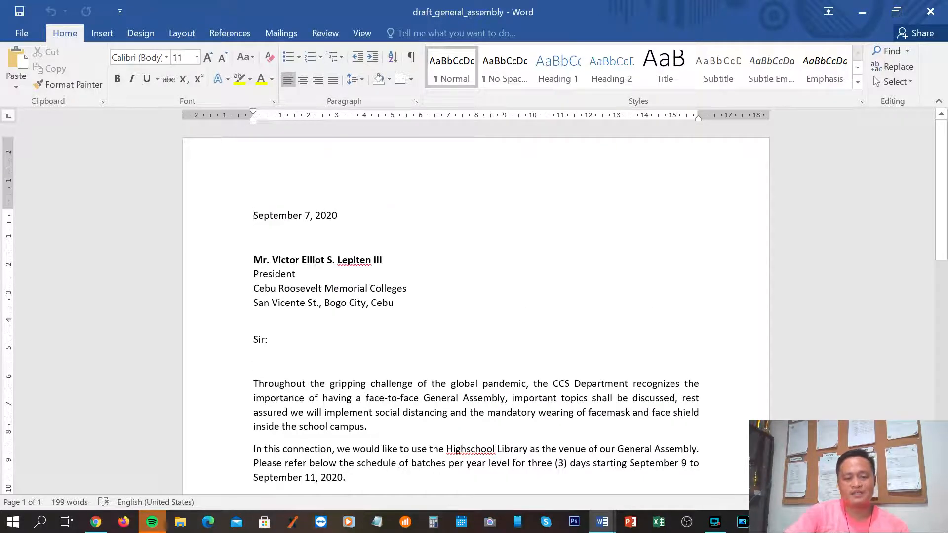
pyautogui.scroll(-3, 475, 316)
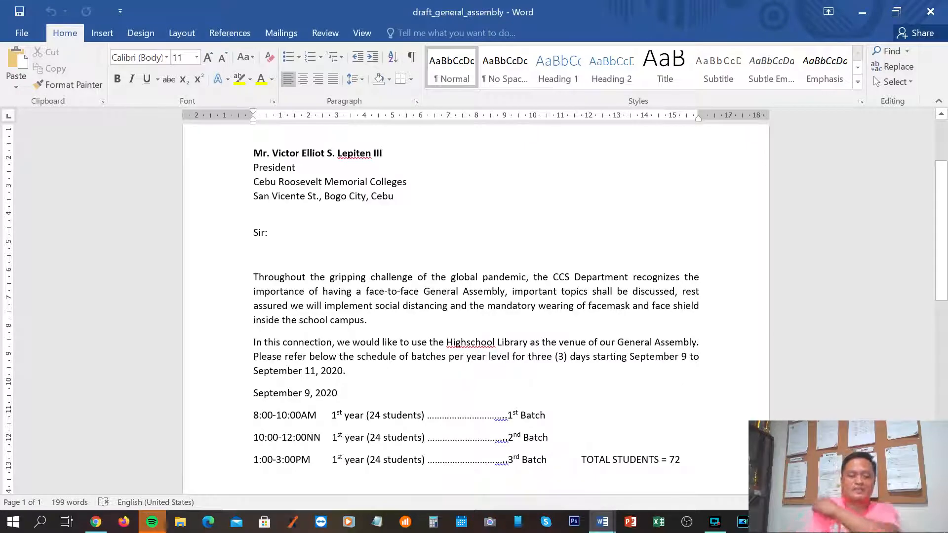
pyautogui.scroll(3, 475, 316)
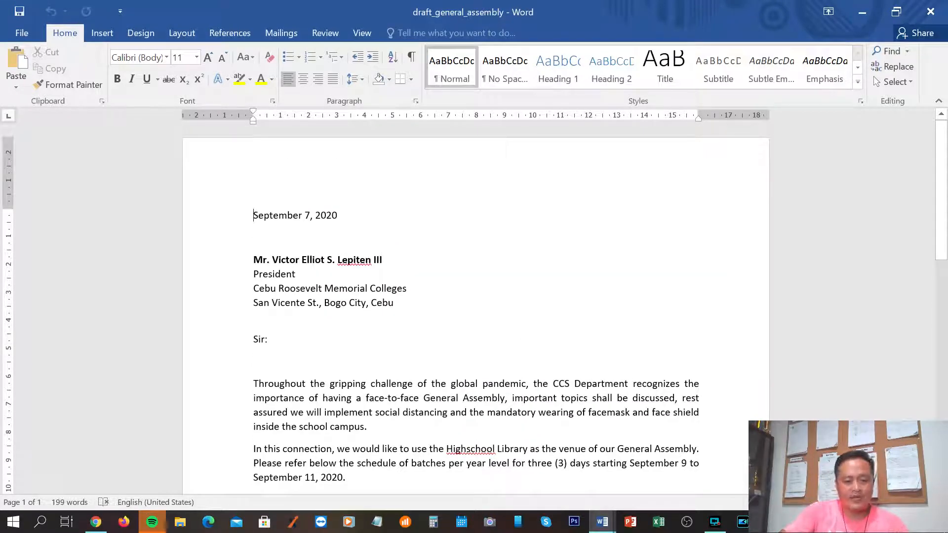
# Step: Set the font size of the recipient's full name in the letter's addressee block to 20
pyautogui.moveTo(250, 260); pyautogui.dragTo(327, 261)
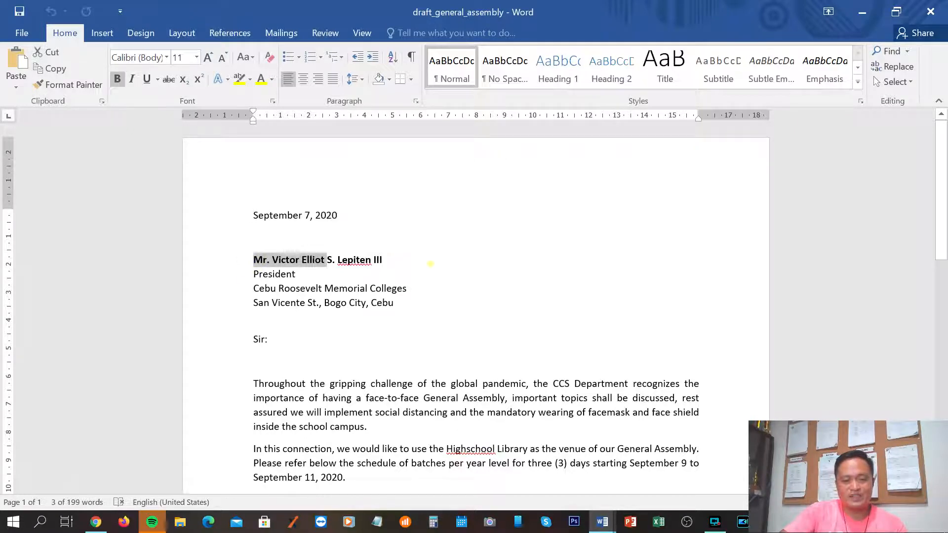
pyautogui.click(431, 262)
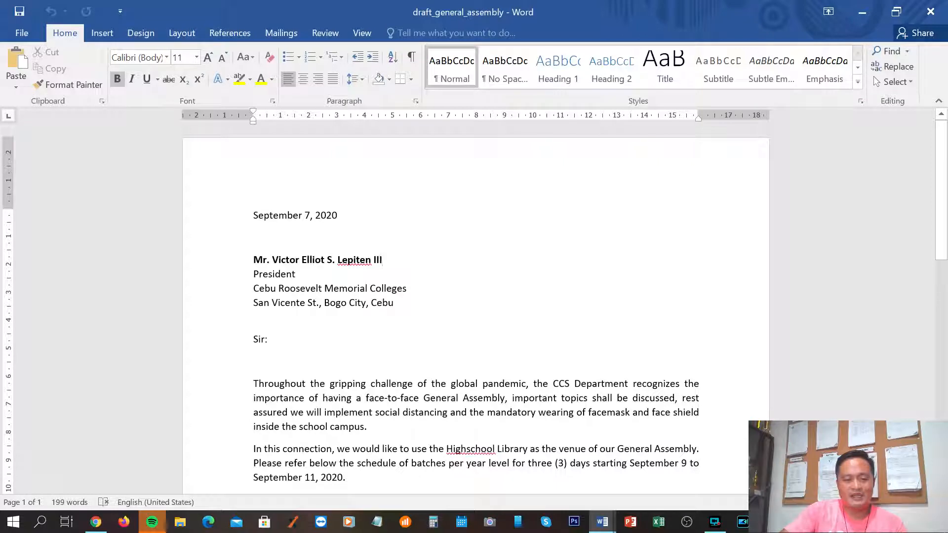
pyautogui.moveTo(249, 260); pyautogui.dragTo(389, 260)
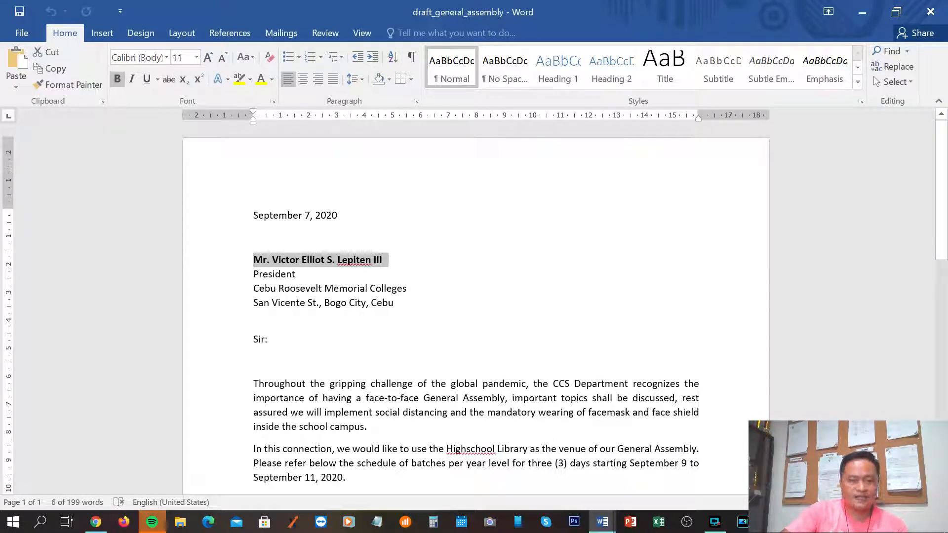
pyautogui.click(196, 57)
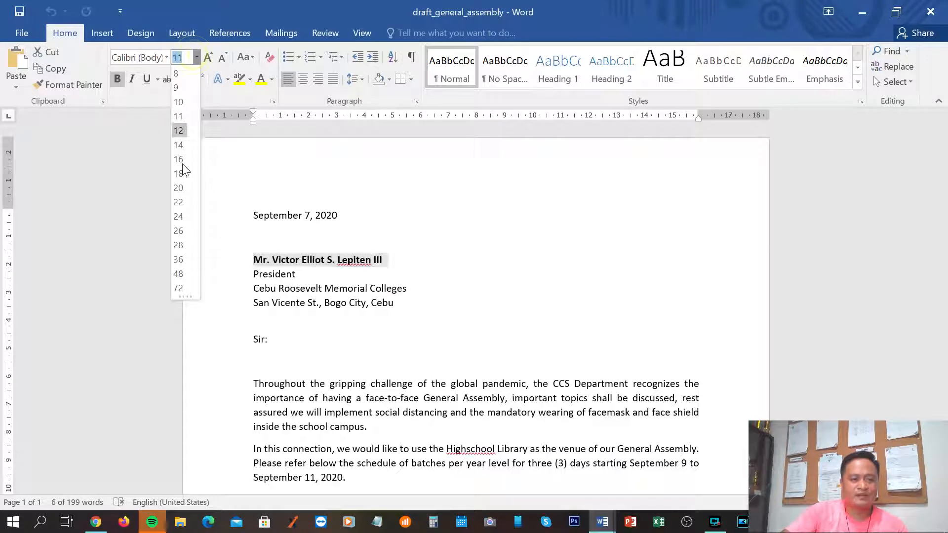
pyautogui.click(180, 188)
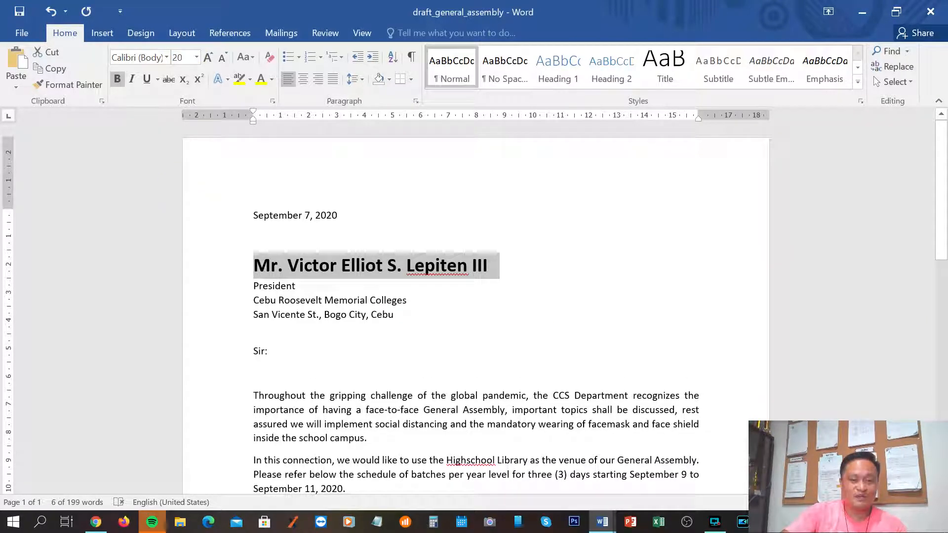
# Step: Italicize the recipient's full name above the "President" line of the letter
pyautogui.click(554, 318)
pyautogui.moveTo(249, 267); pyautogui.dragTo(499, 266)
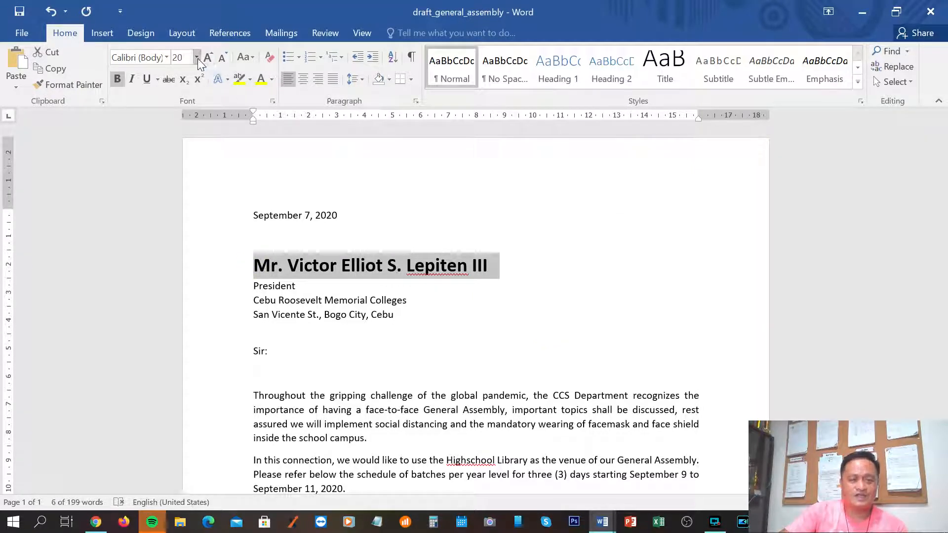
pyautogui.click(132, 79)
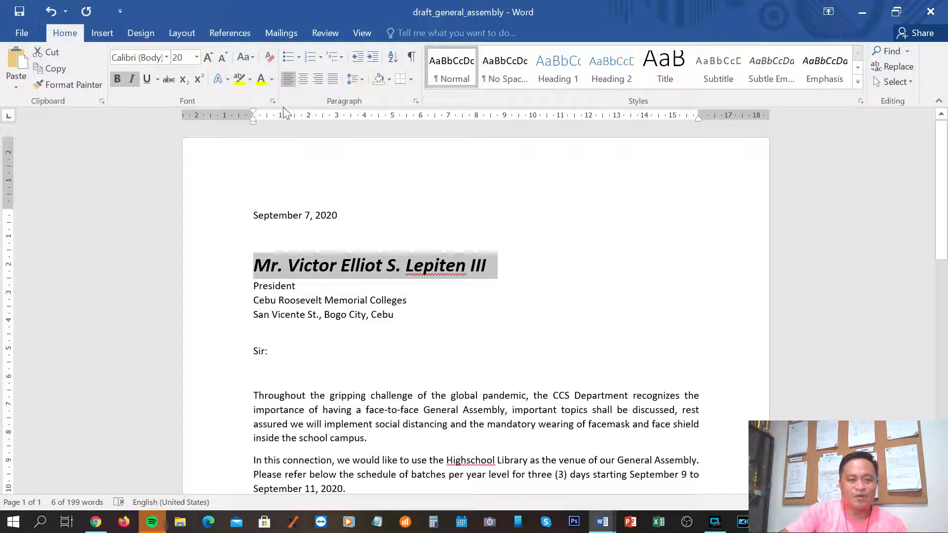
# Step: Change the font colour of the recipient's full name in the addressee block to the standard dark blue
pyautogui.click(271, 79)
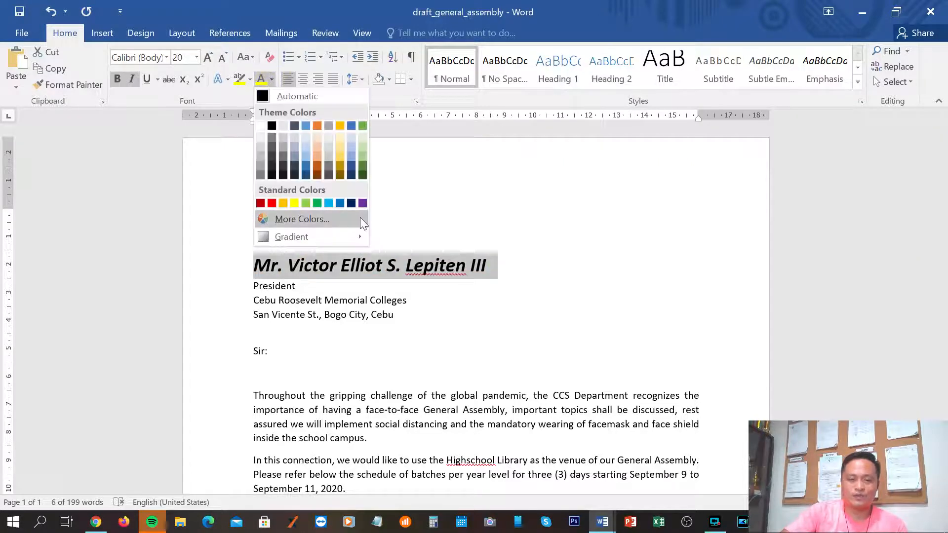
pyautogui.click(351, 203)
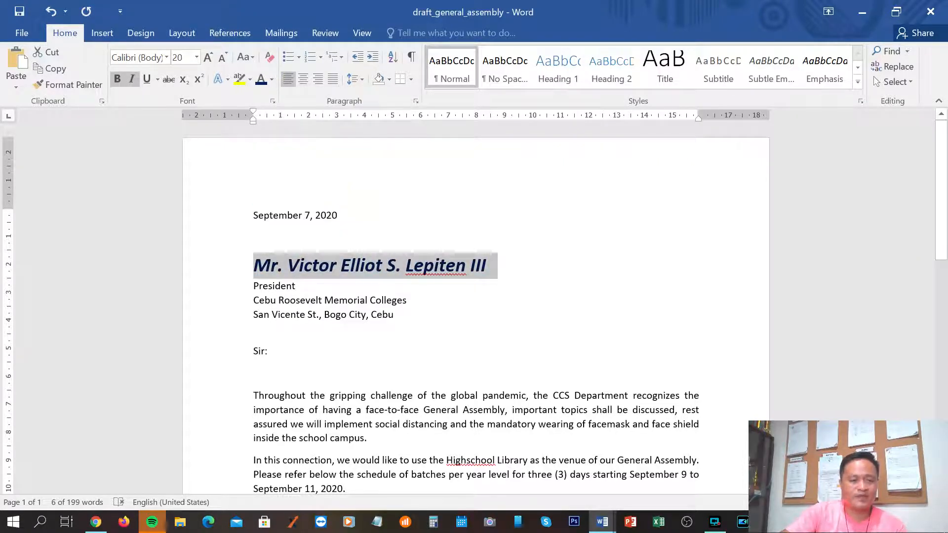
pyautogui.click(476, 325)
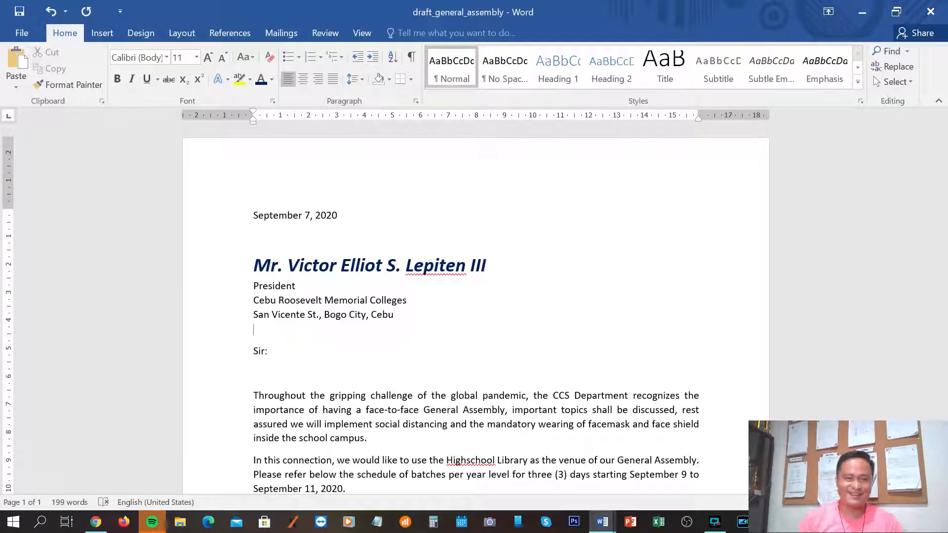
# Step: Try centre, left and right alignment on the letter's first body paragraph, finishing with justified alignment
pyautogui.scroll(-3, 559, 329)
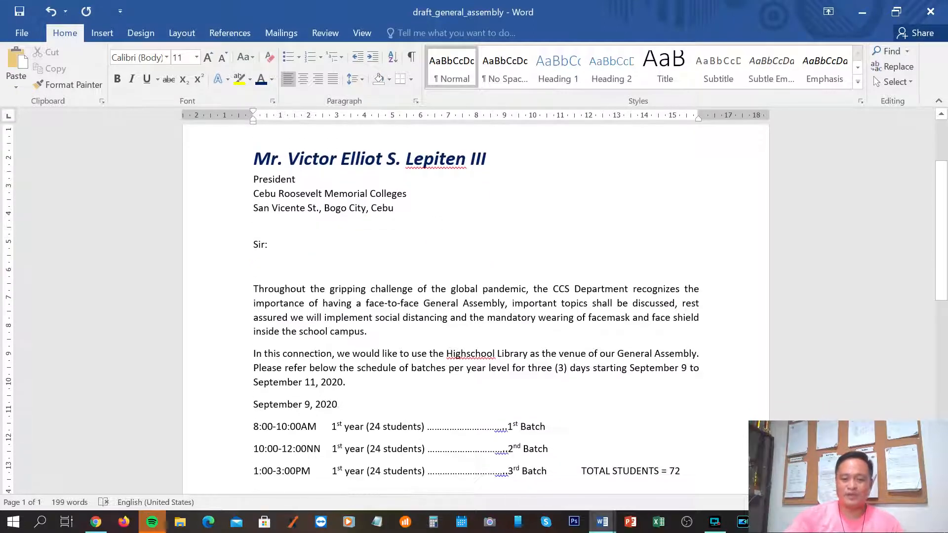
pyautogui.moveTo(253, 288); pyautogui.dragTo(373, 340)
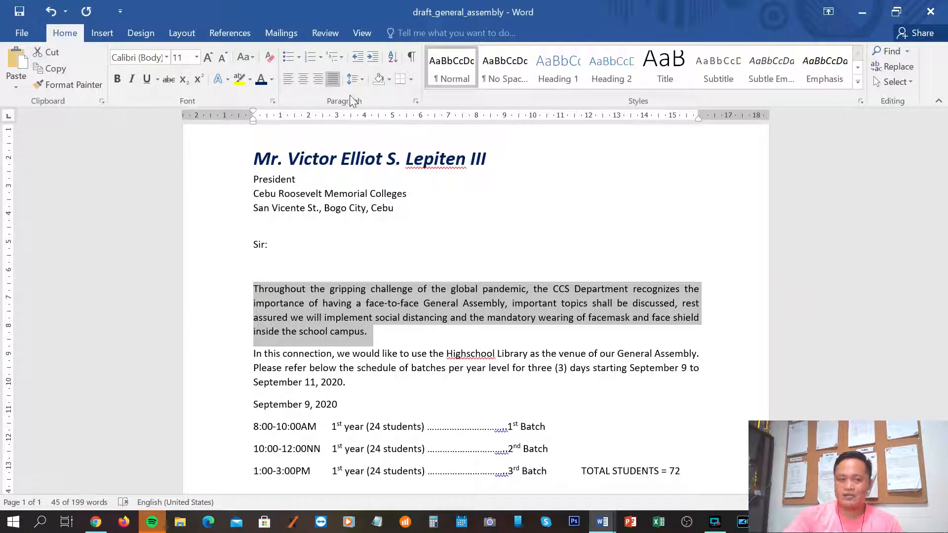
pyautogui.click(303, 82)
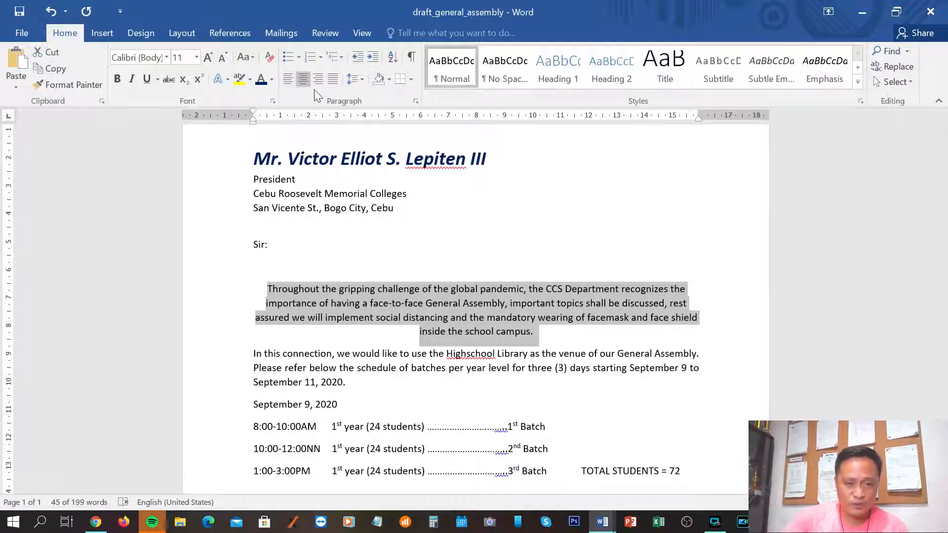
pyautogui.click(288, 80)
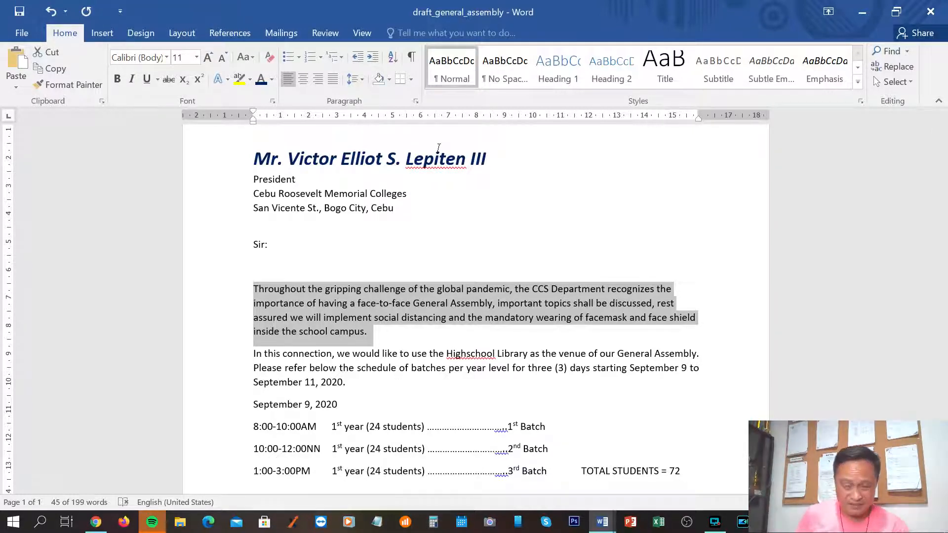
pyautogui.click(318, 78)
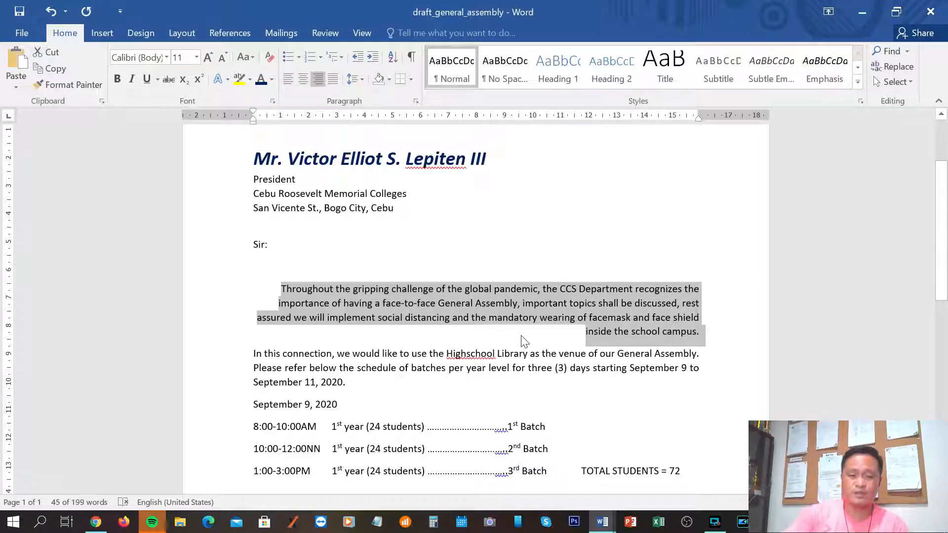
pyautogui.click(333, 78)
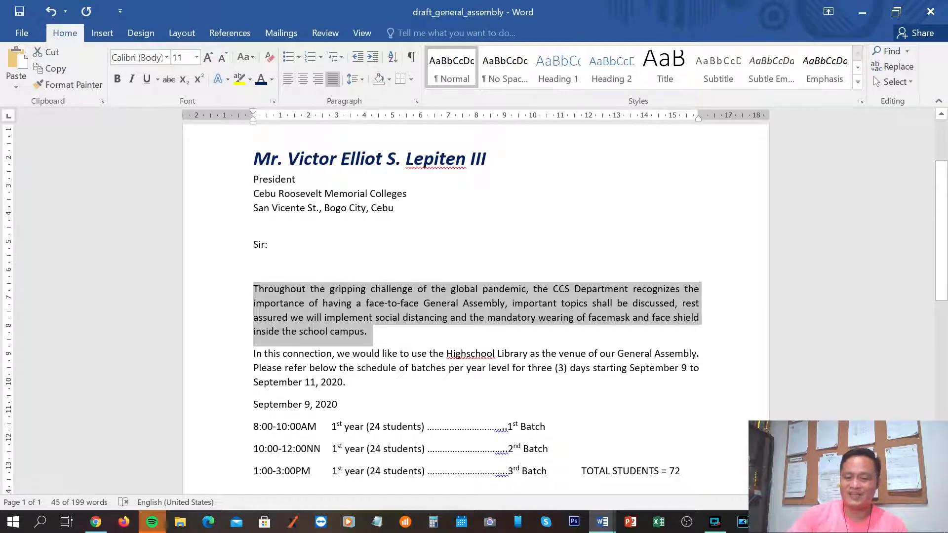
pyautogui.scroll(-2, 647, 350)
pyautogui.scroll(-3, 647, 350)
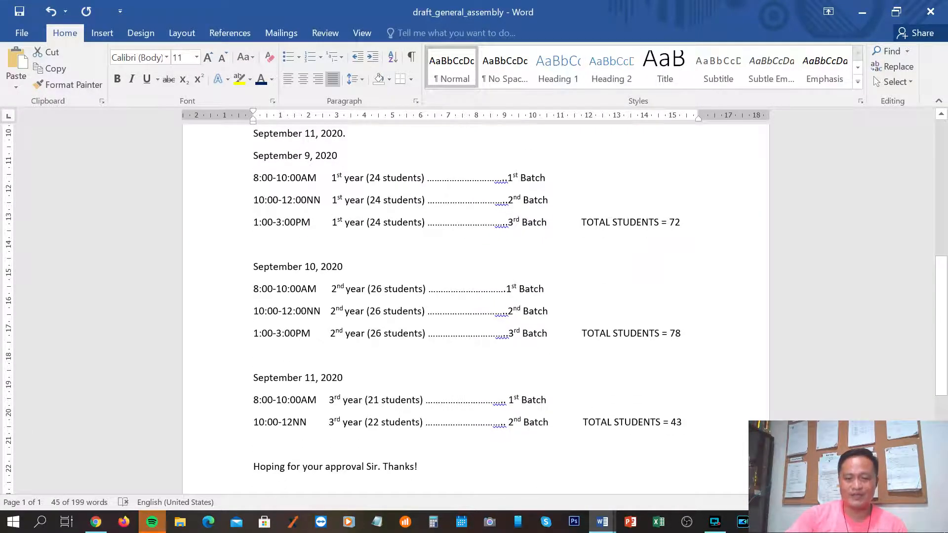
pyautogui.scroll(5, 638, 358)
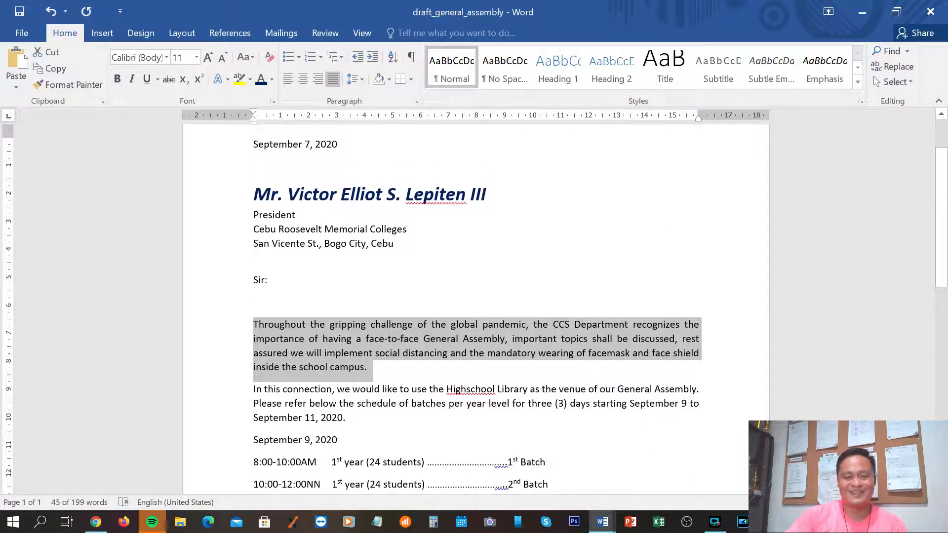
pyautogui.click(643, 246)
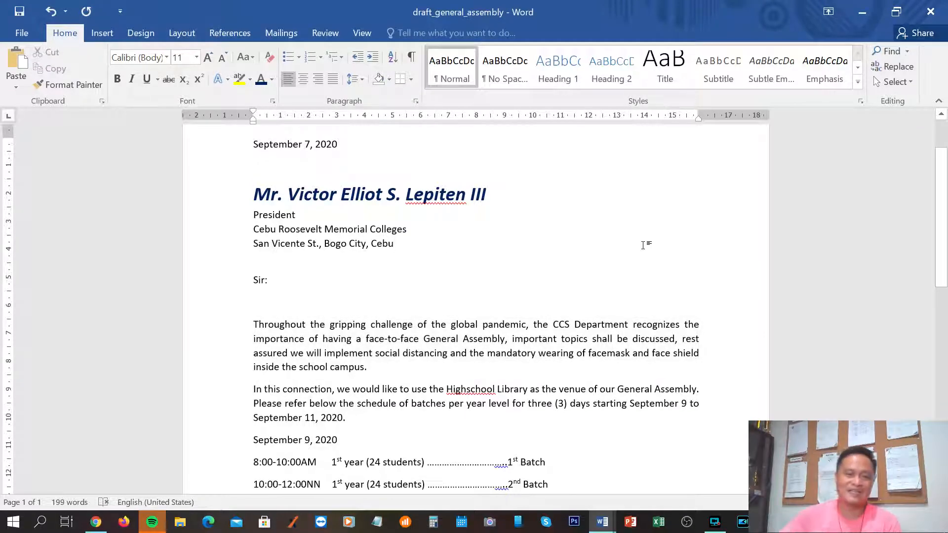
# Step: Look through the document design, insertion and page layout commands, including the preset page margins
pyautogui.click(141, 34)
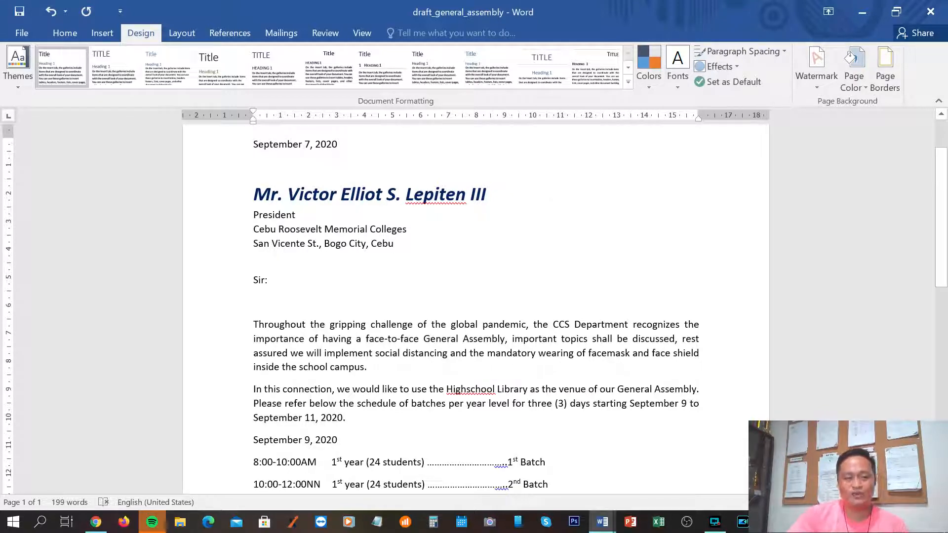
pyautogui.click(103, 33)
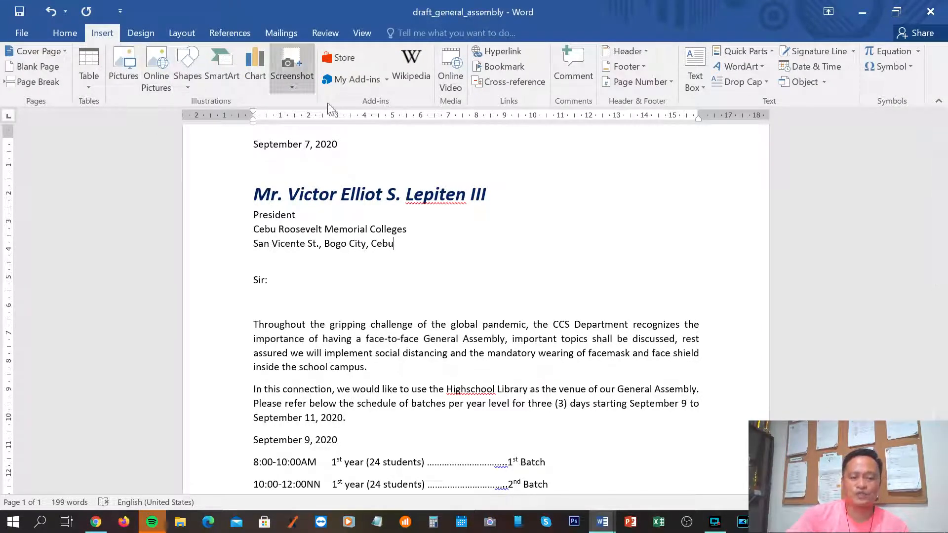
pyautogui.click(537, 246)
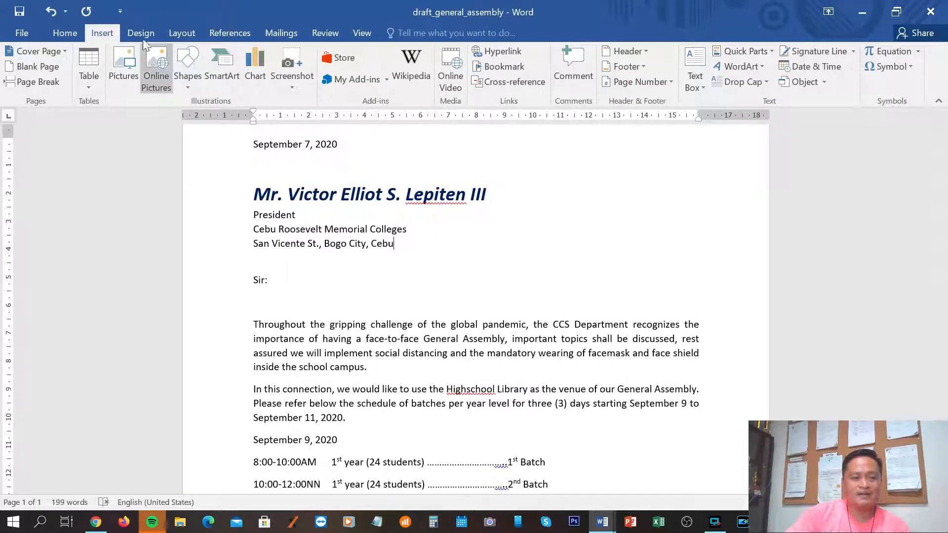
pyautogui.click(181, 34)
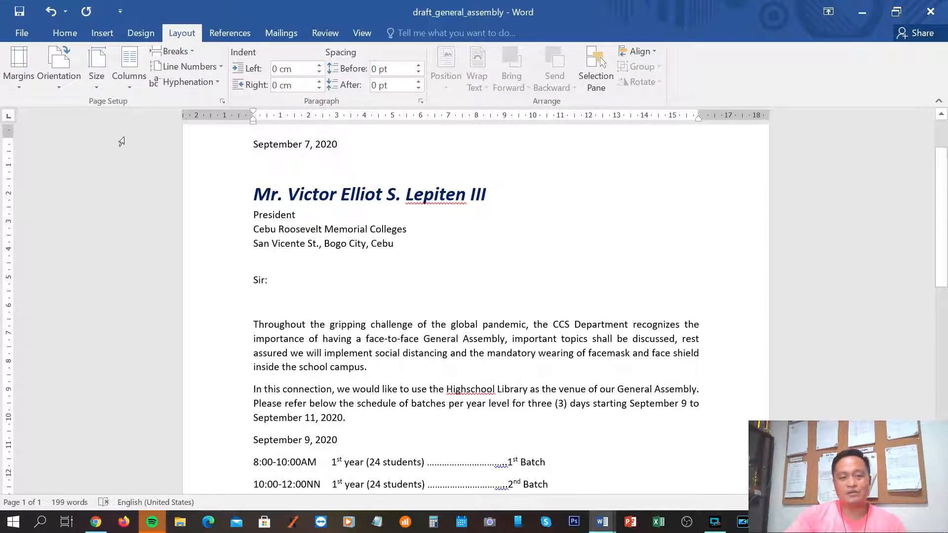
pyautogui.click(24, 69)
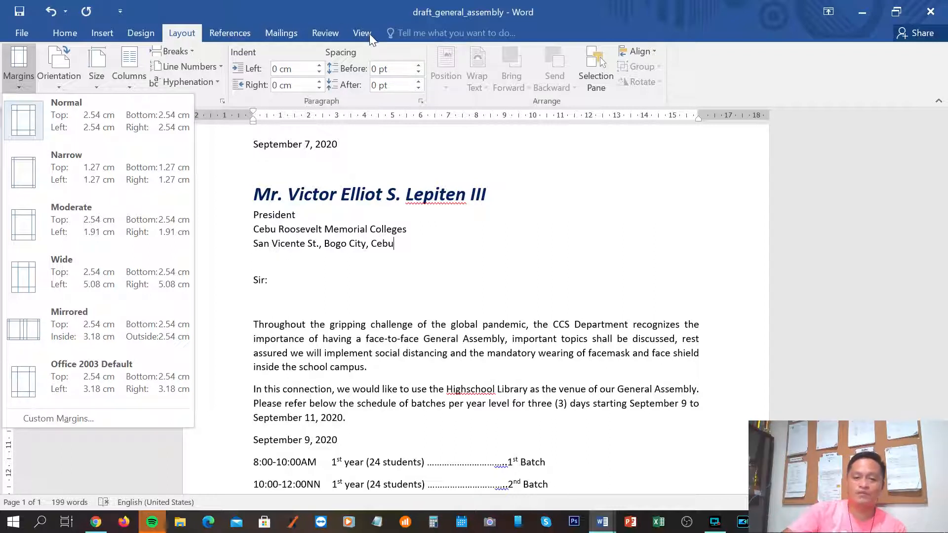
pyautogui.click(604, 194)
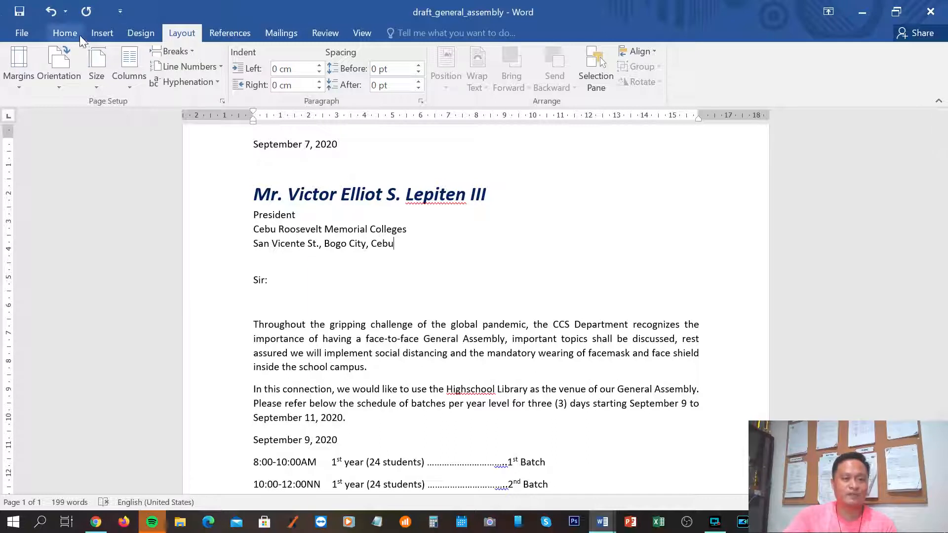
# Step: Set the font size of the whole letter, from the date to the signature block, to 12
pyautogui.click(62, 34)
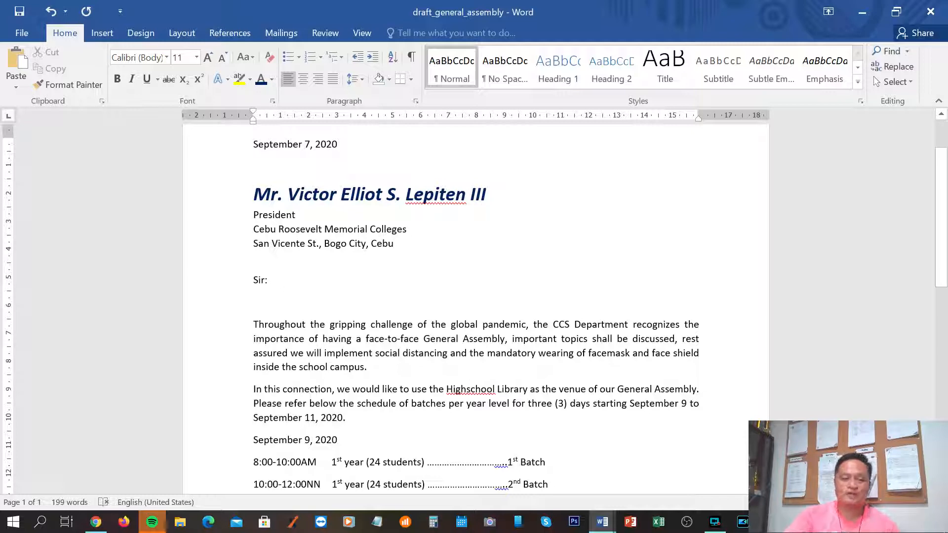
pyautogui.scroll(3, 475, 306)
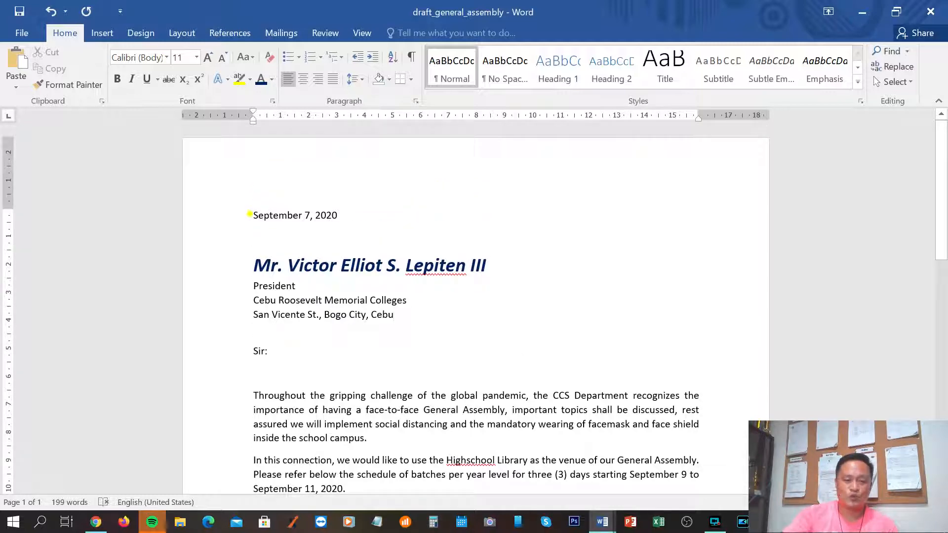
pyautogui.moveTo(249, 215); pyautogui.dragTo(340, 223)
pyautogui.click(387, 221)
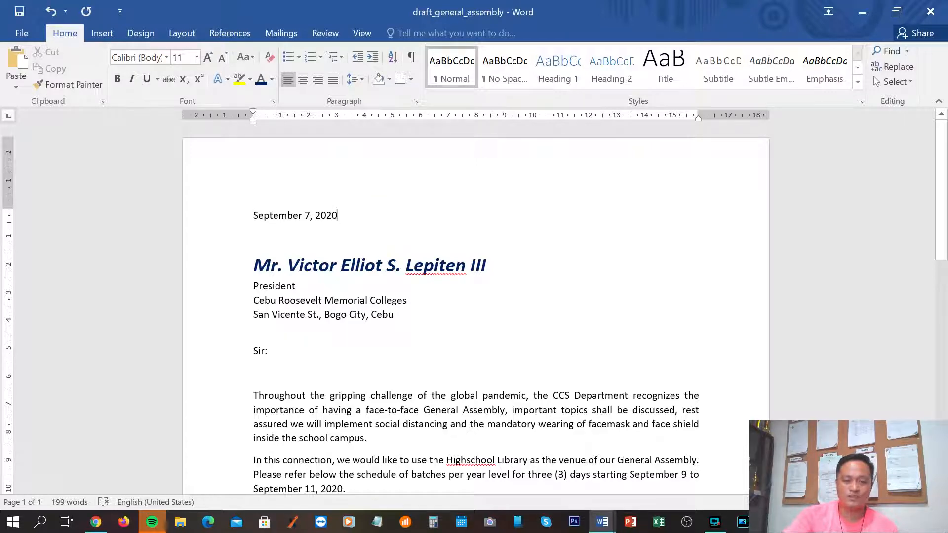
pyautogui.moveTo(254, 216); pyautogui.dragTo(630, 496)
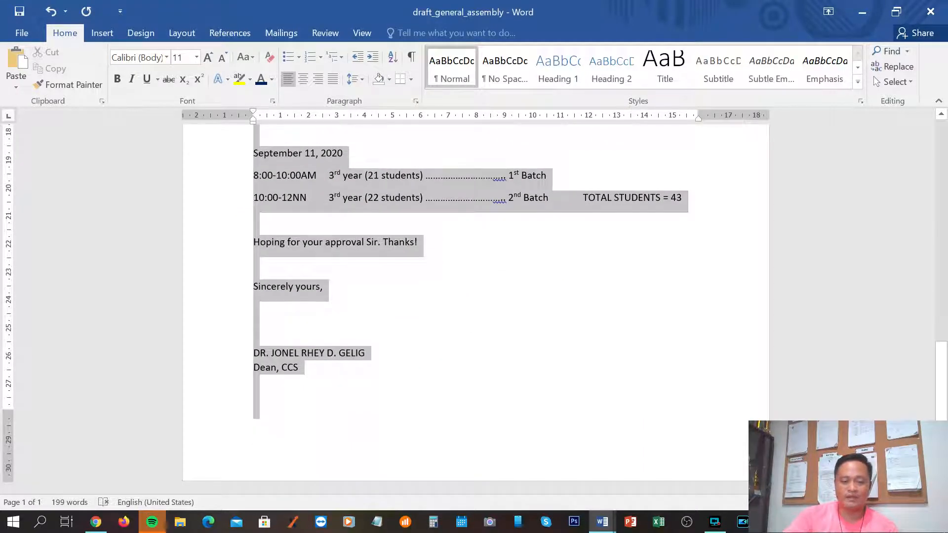
pyautogui.click(196, 57)
pyautogui.click(178, 130)
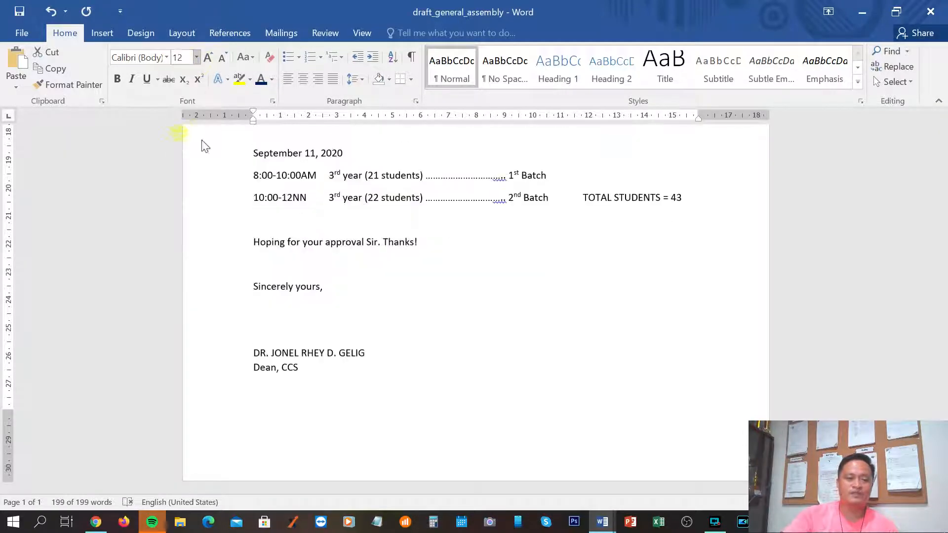
pyautogui.scroll(10, 483, 288)
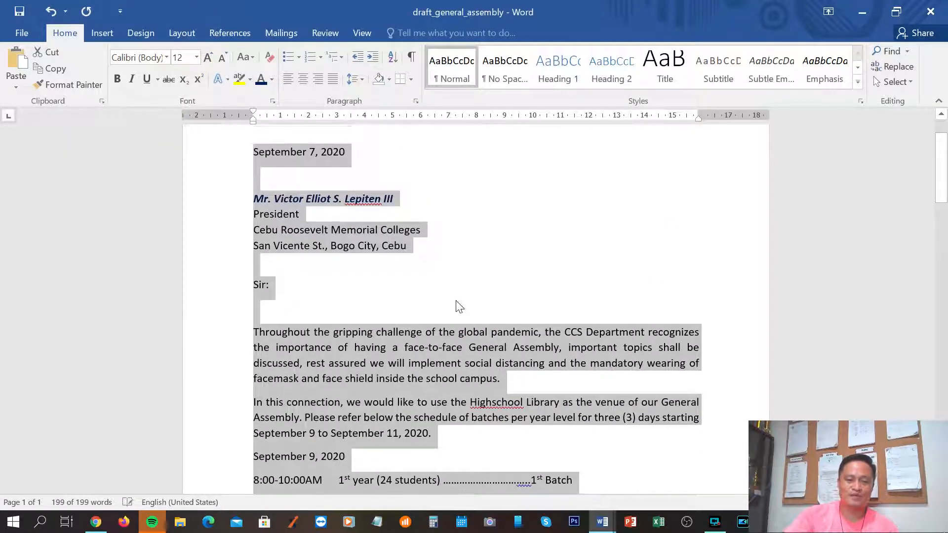
pyautogui.scroll(-3, 476, 290)
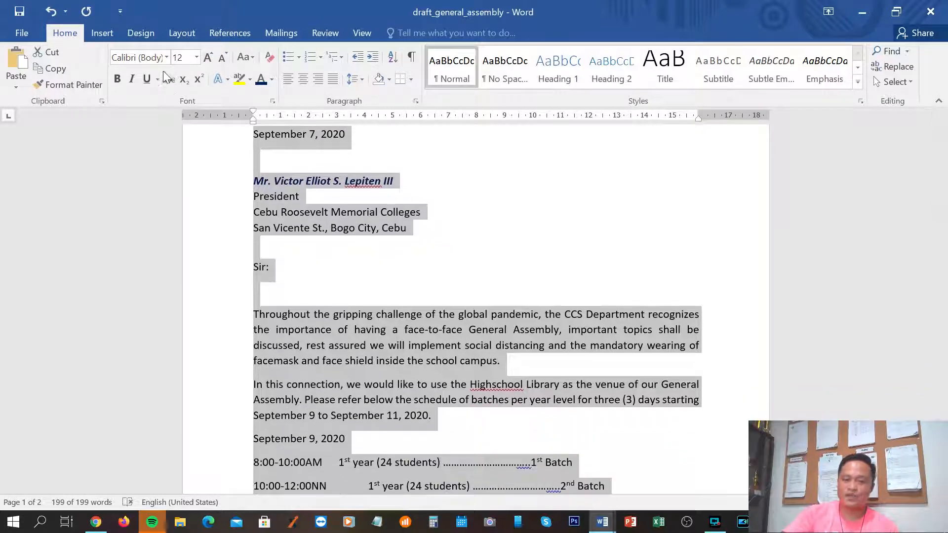
# Step: Change the font of the entire letter to Tw Cen MT
pyautogui.click(166, 58)
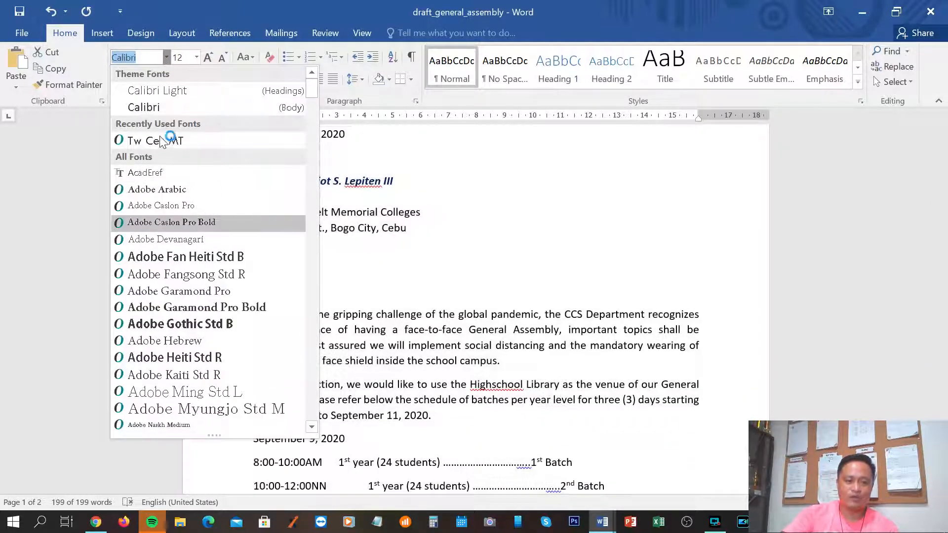
pyautogui.click(187, 140)
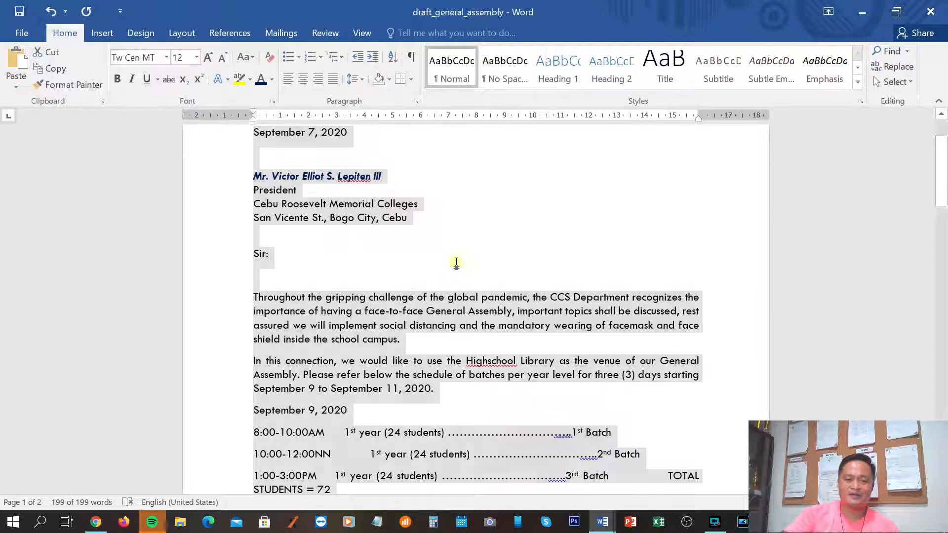
pyautogui.click(456, 262)
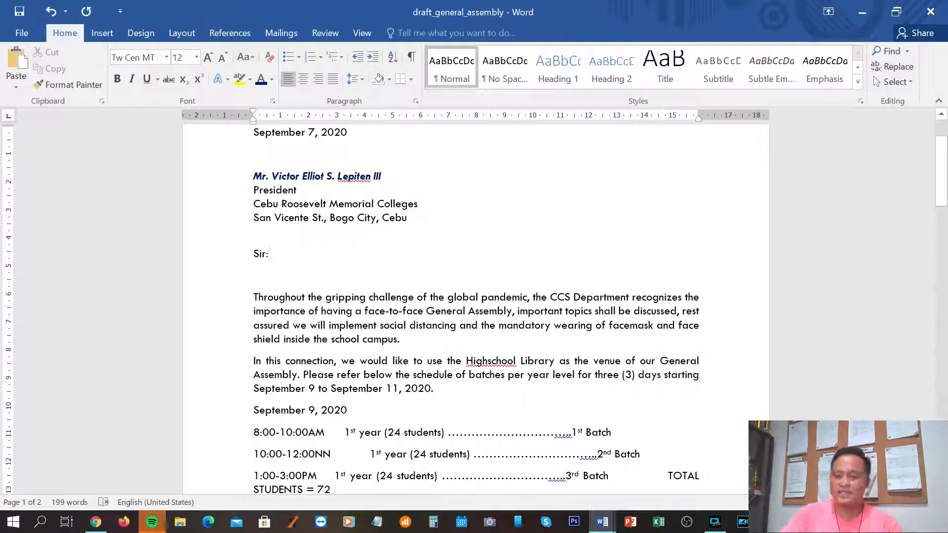
# Step: Examine the letter's print preview and print settings, and return to the document without printing
pyautogui.click(22, 33)
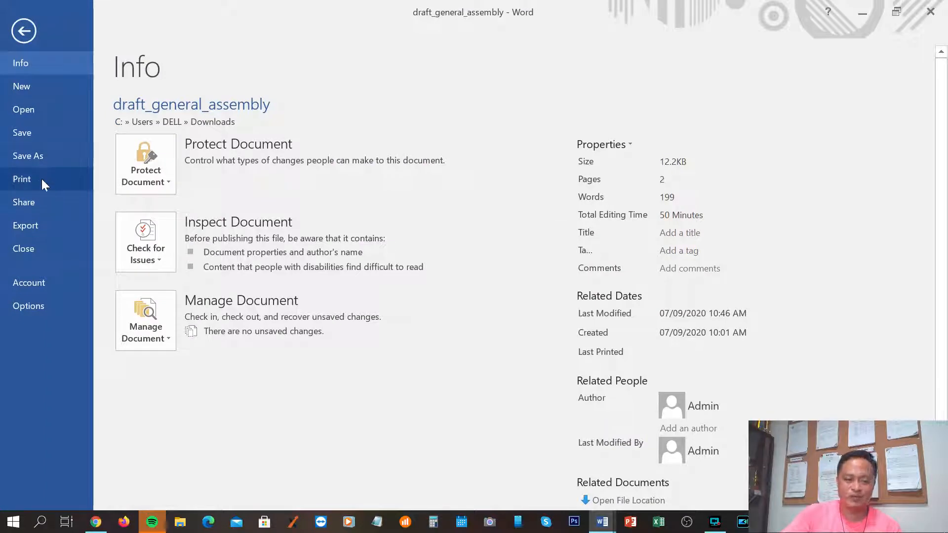
pyautogui.click(41, 179)
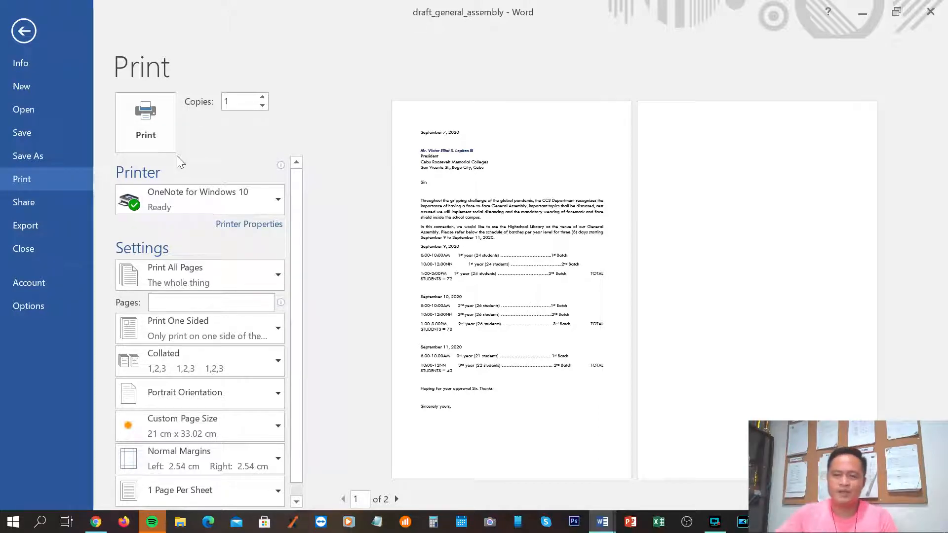
pyautogui.click(23, 31)
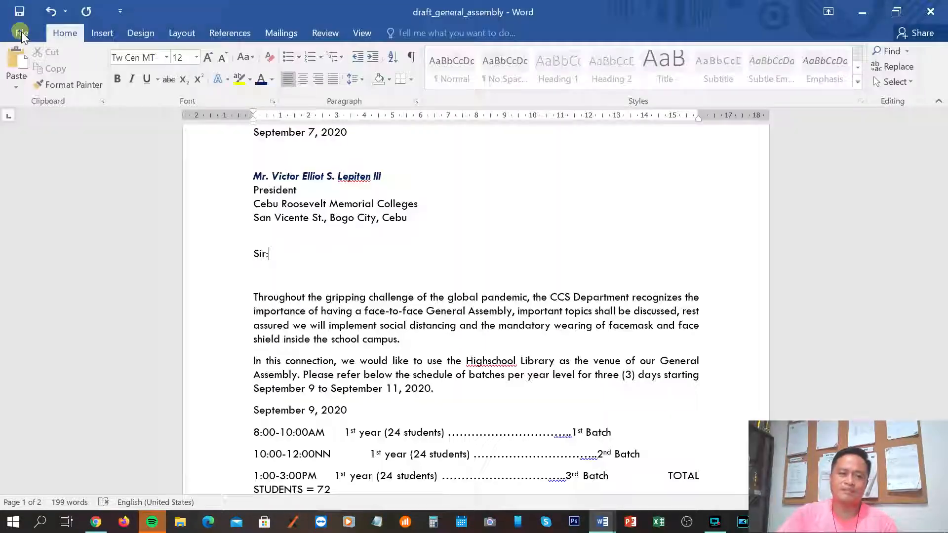